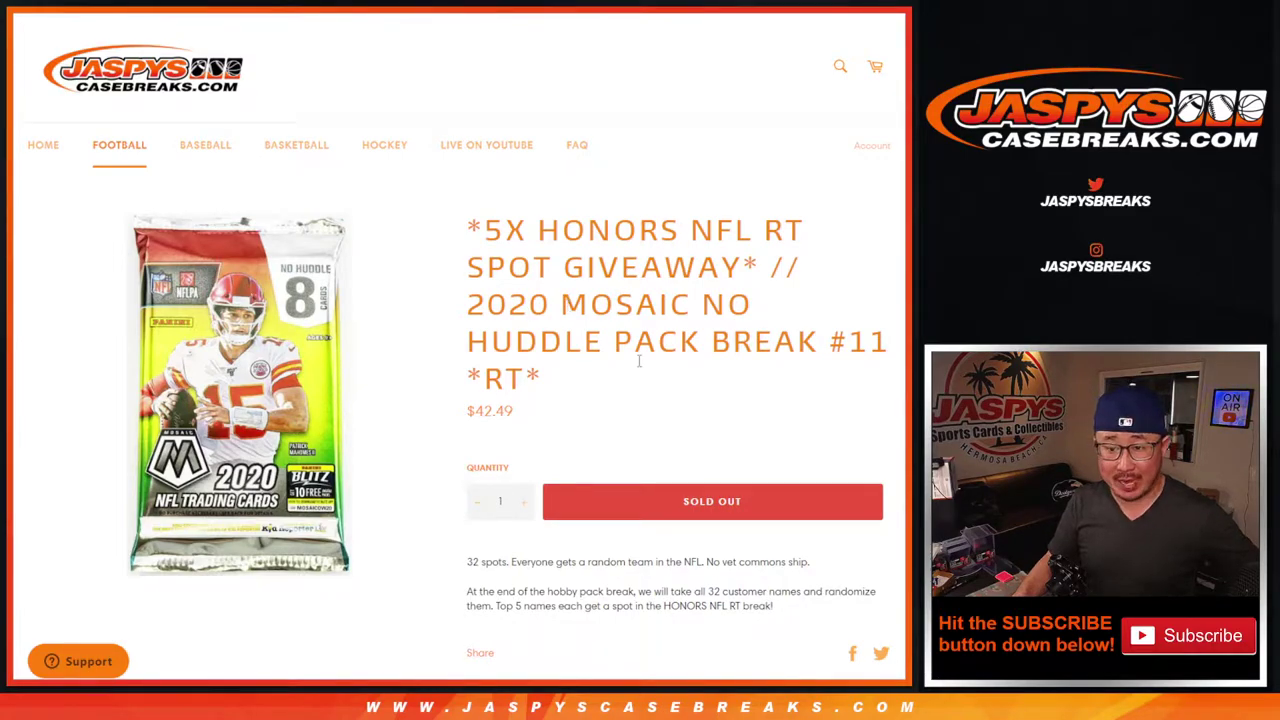
- Highlight the start of the giveaway product title, then deselect it on the List Randomizer
drag(477, 218, 563, 232)
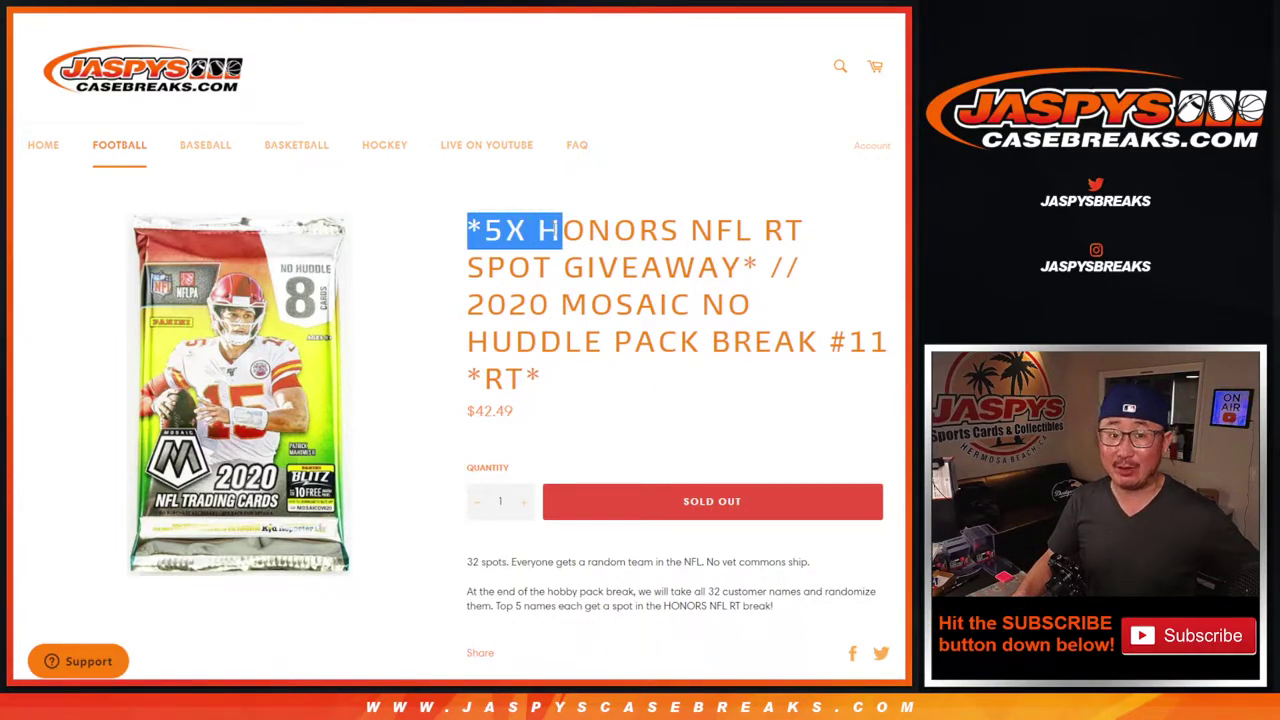
key(alt+Tab)
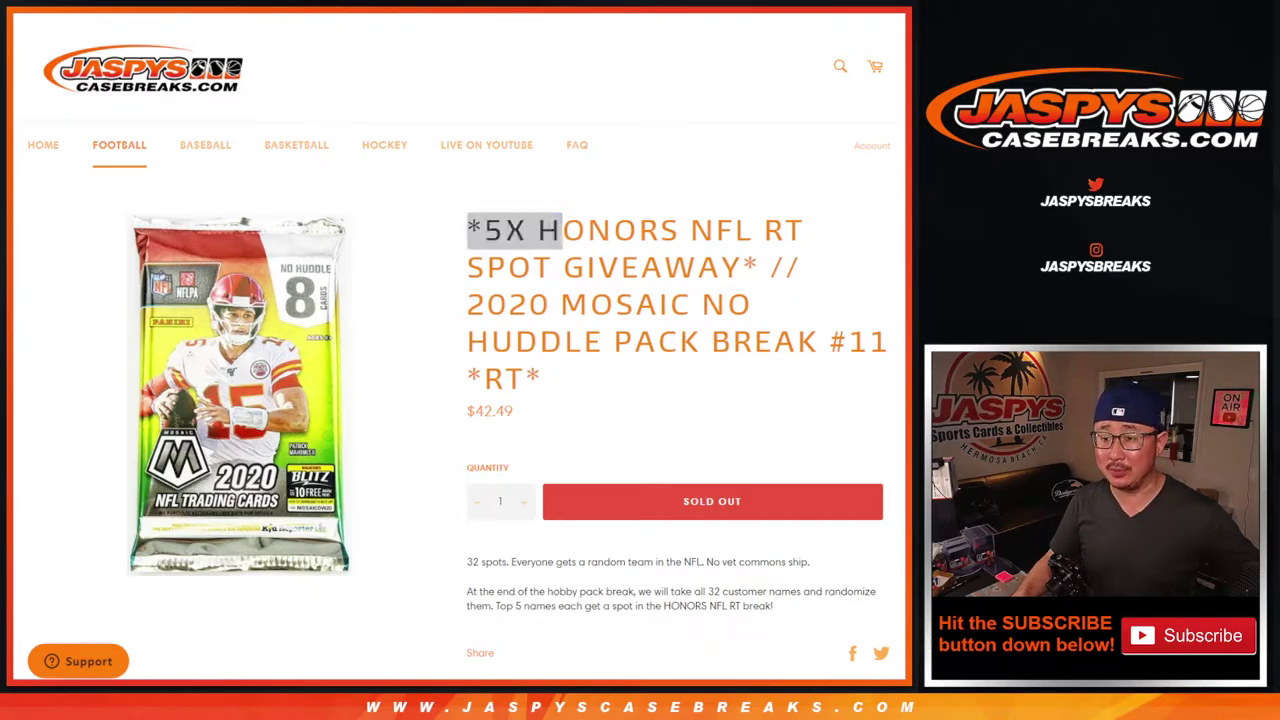
click(704, 312)
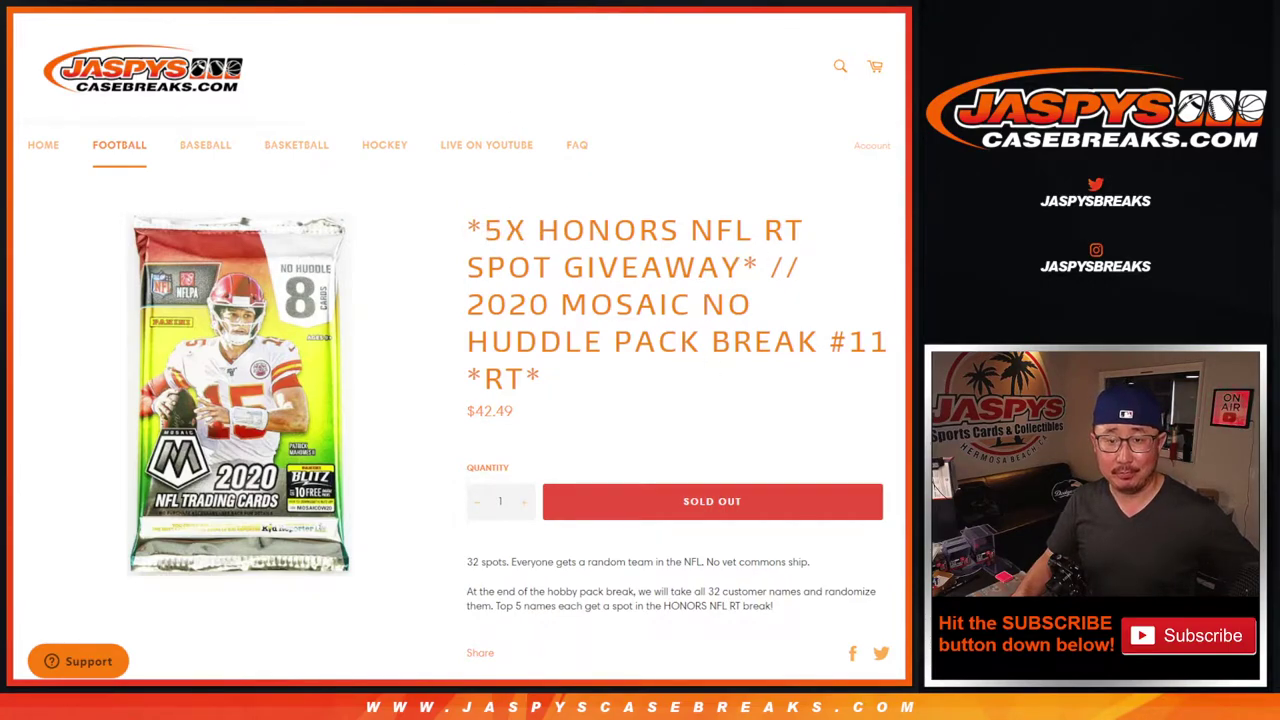
key(alt+Tab)
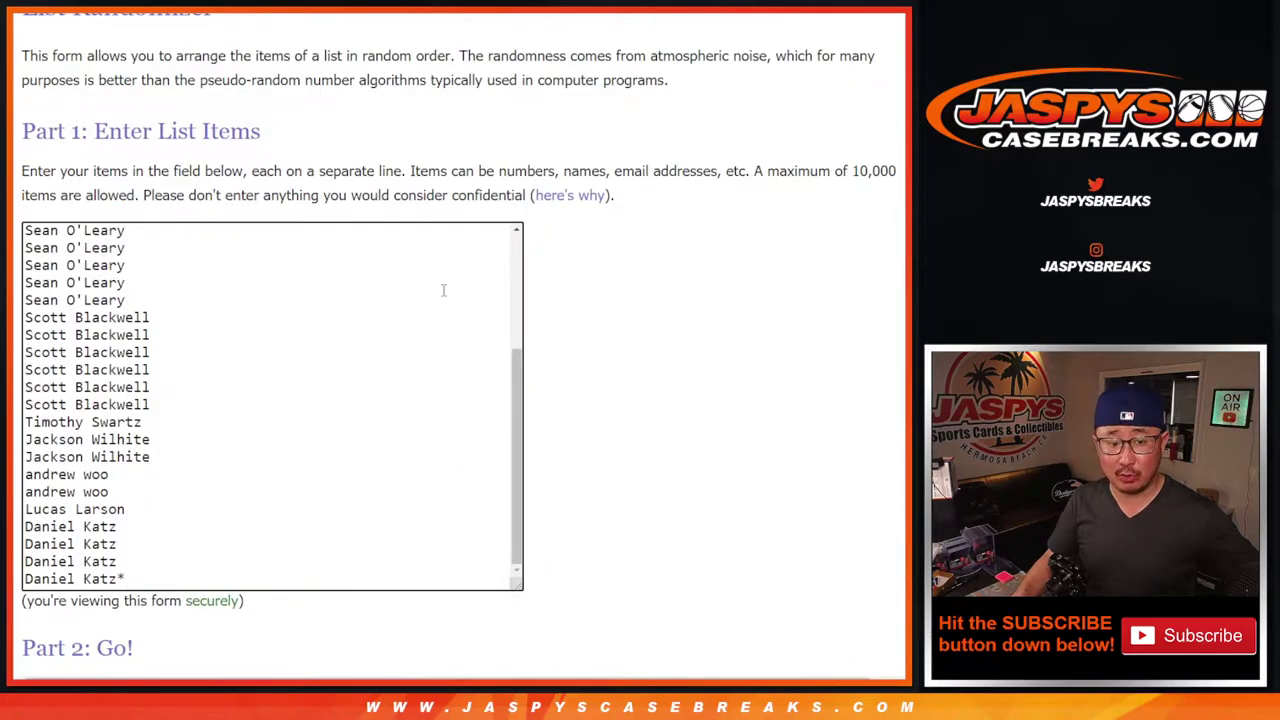
scroll(443, 290, up, 3)
scroll(443, 288, down, 3)
scroll(443, 288, up, 3)
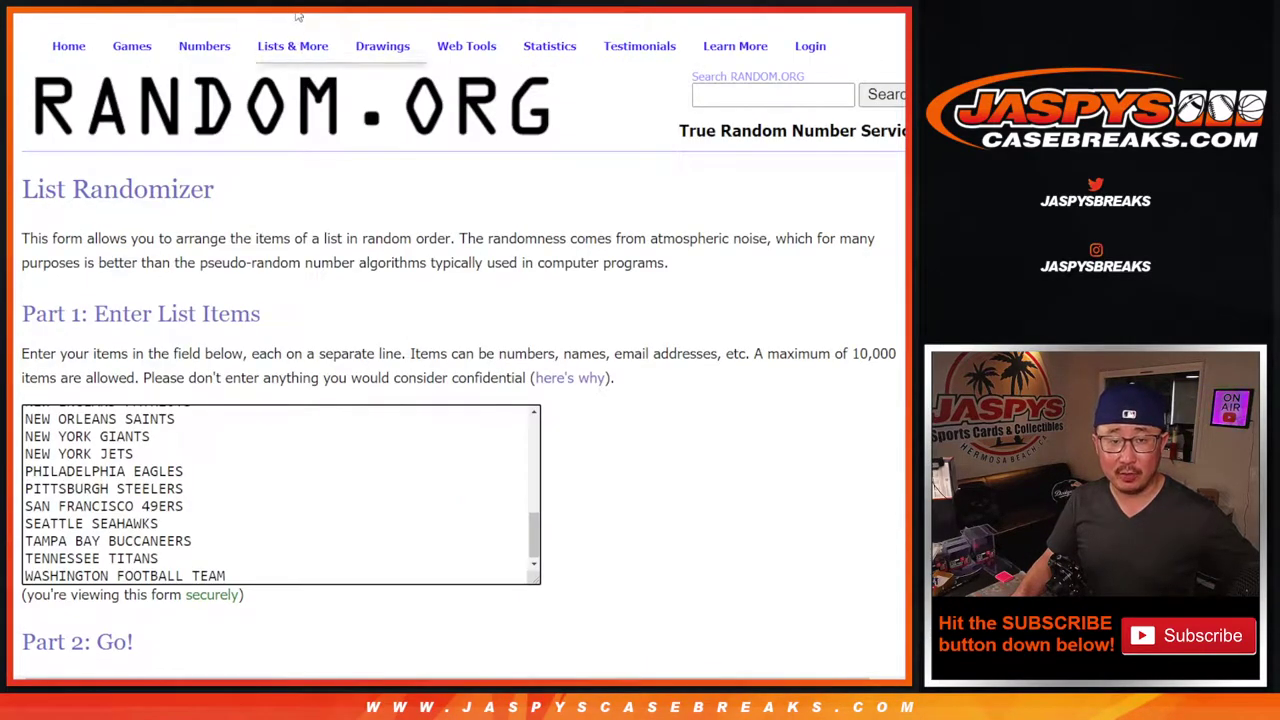
key(alt+Tab)
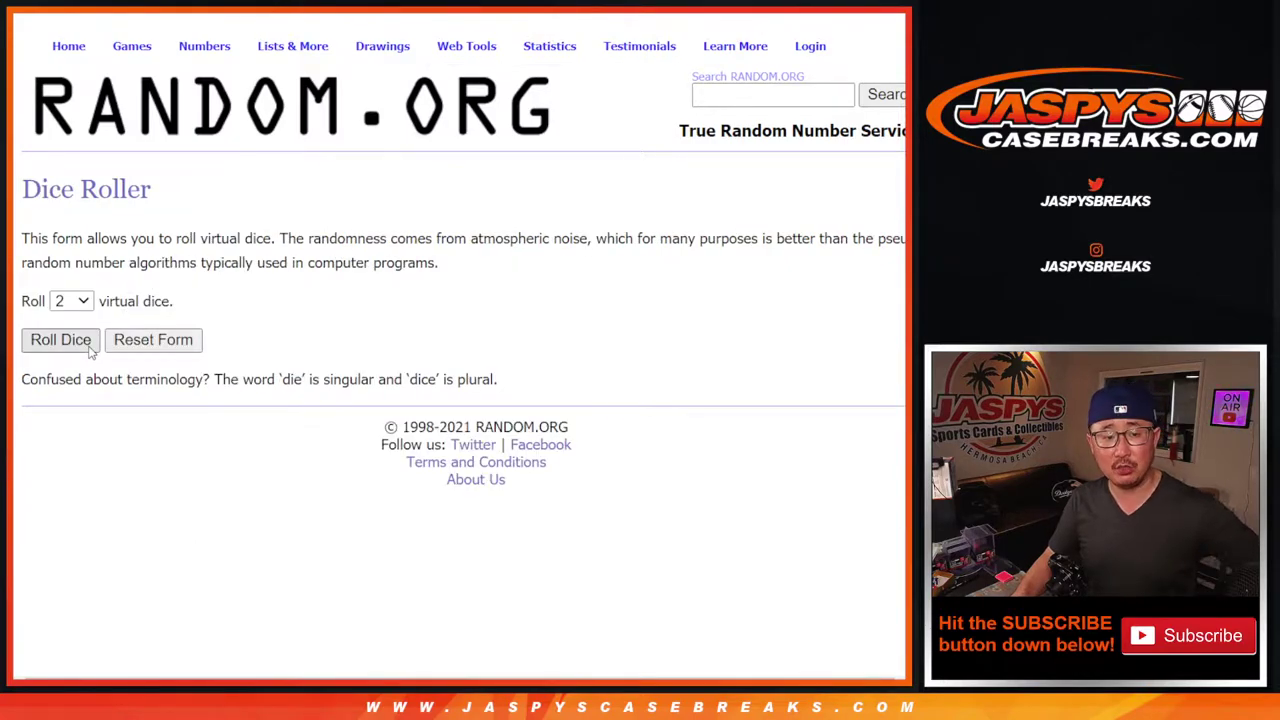
key(Return)
key(alt+Tab)
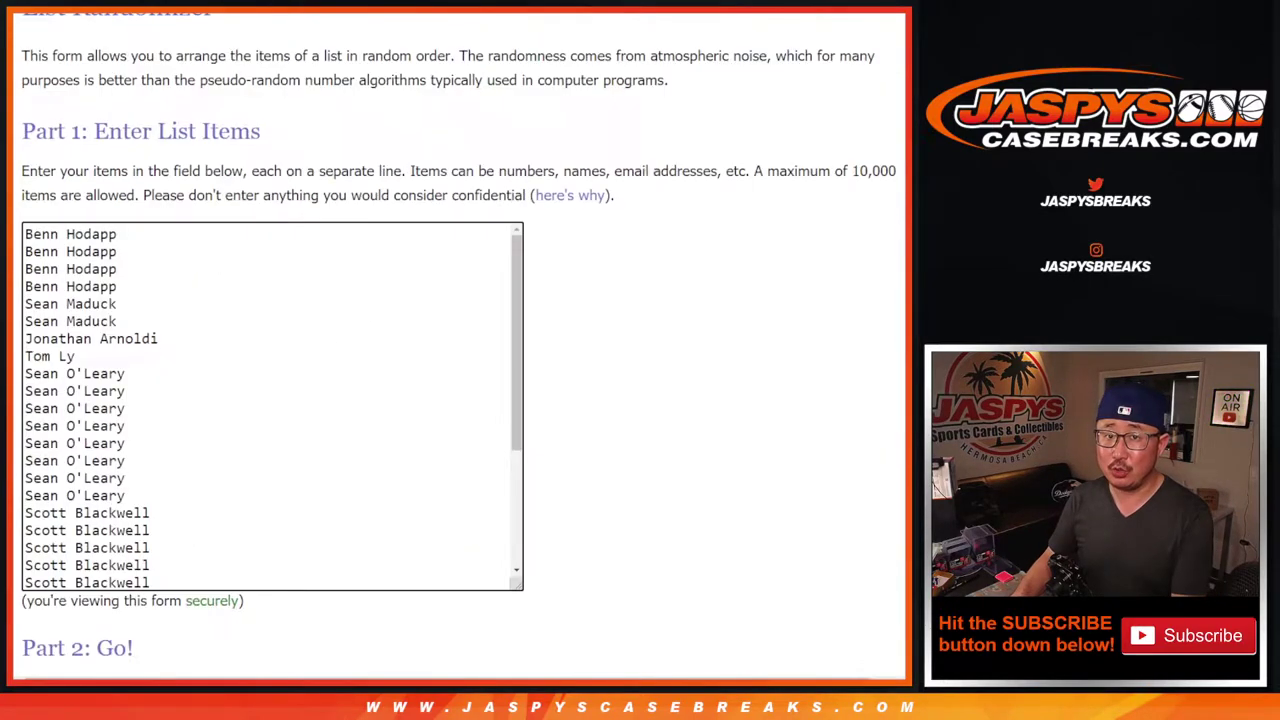
scroll(647, 352, down, 1)
scroll(647, 352, down, 1)
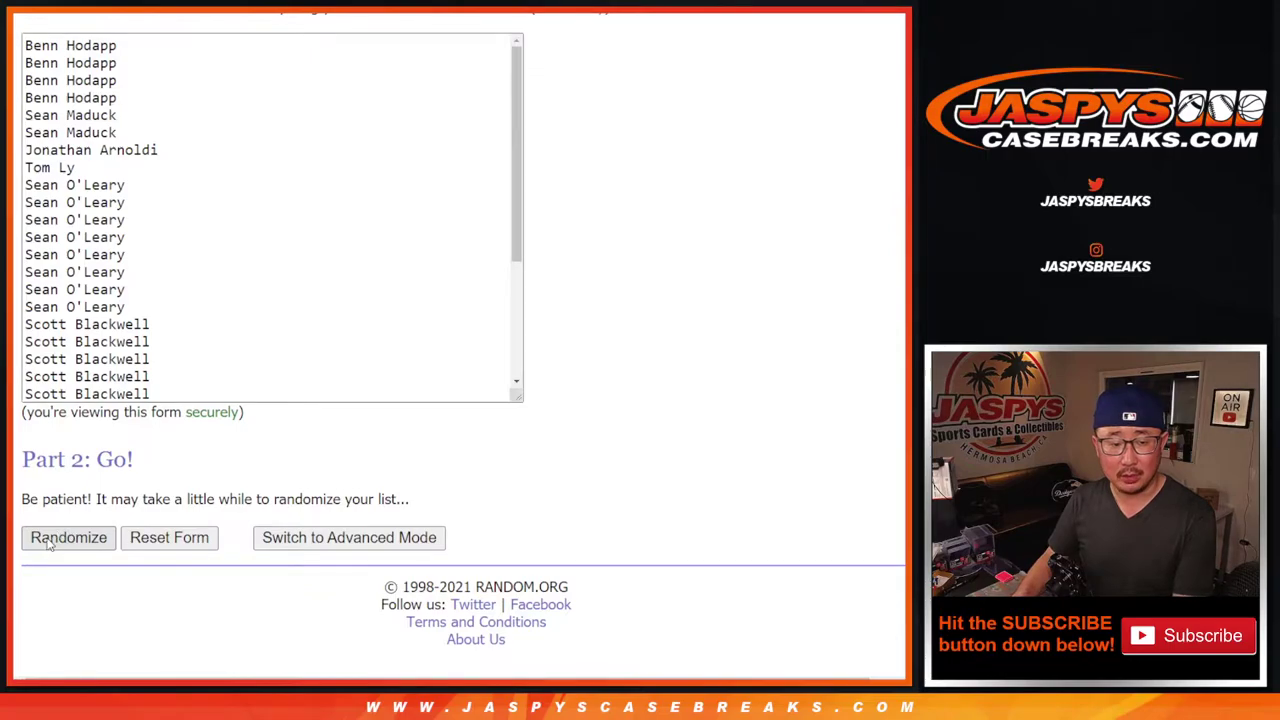
- Randomize the customer name list seven times
click(49, 543)
click(49, 543)
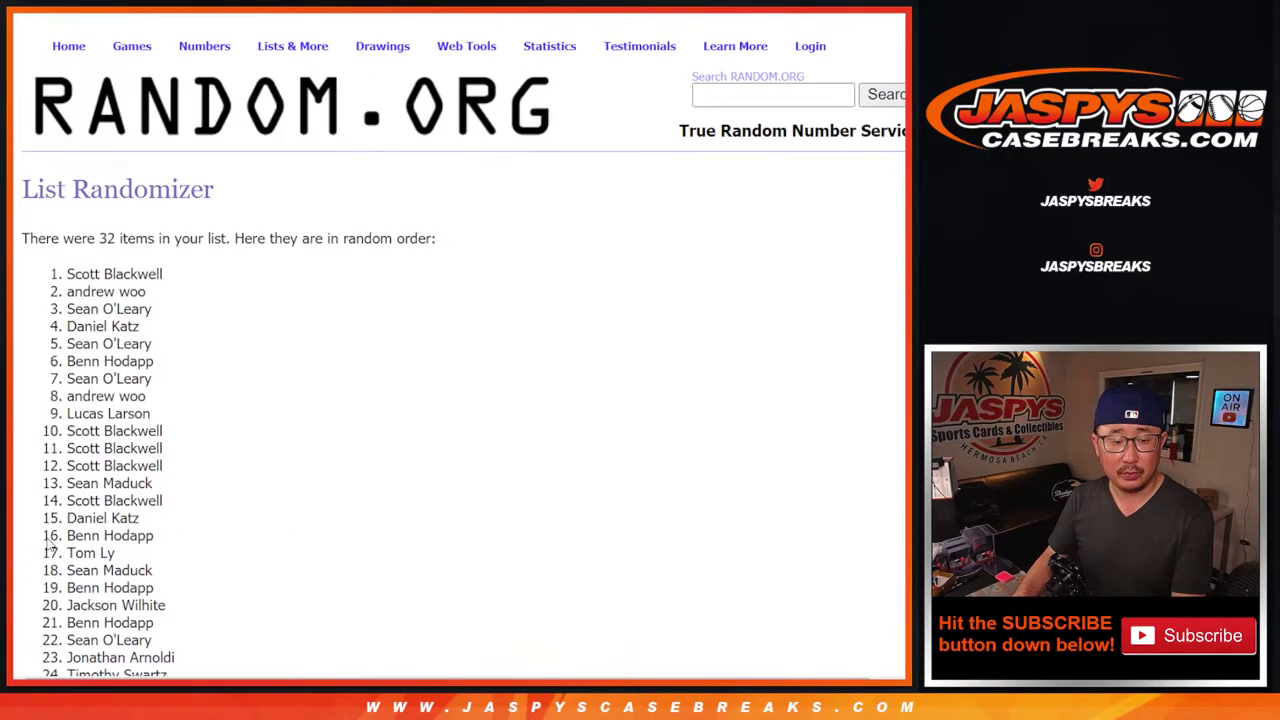
click(49, 543)
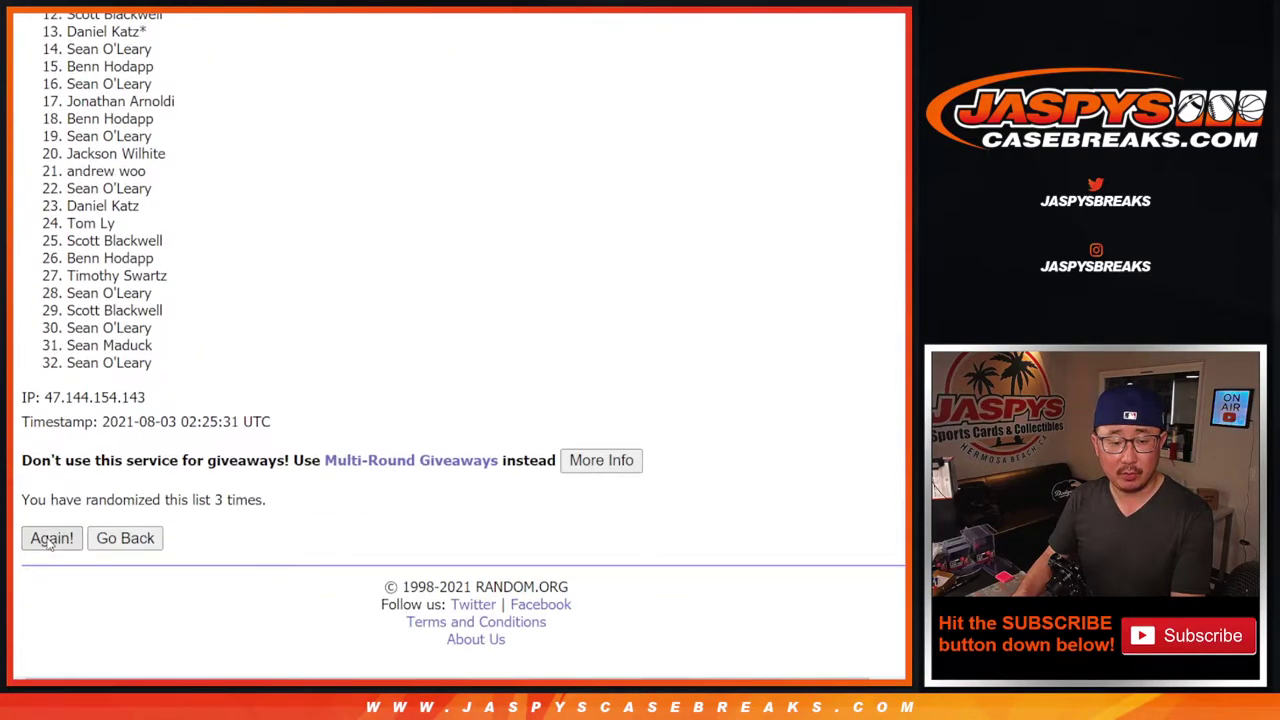
click(49, 541)
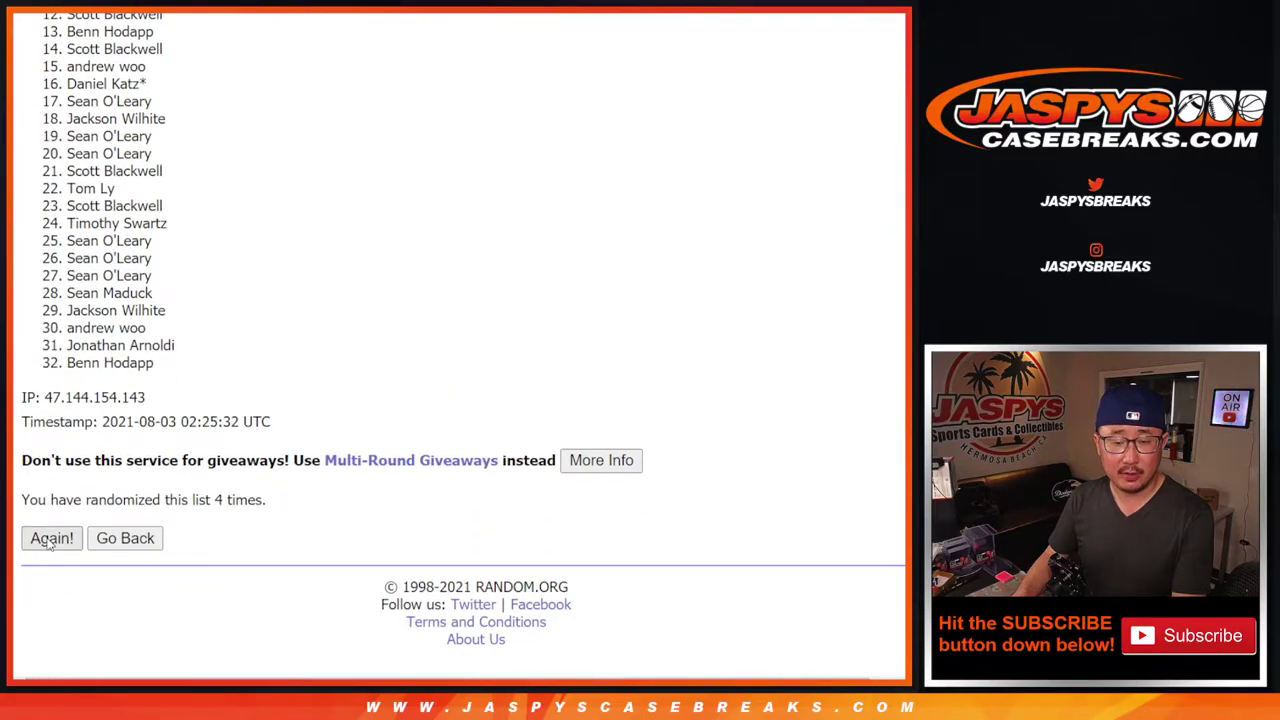
click(49, 543)
click(49, 543)
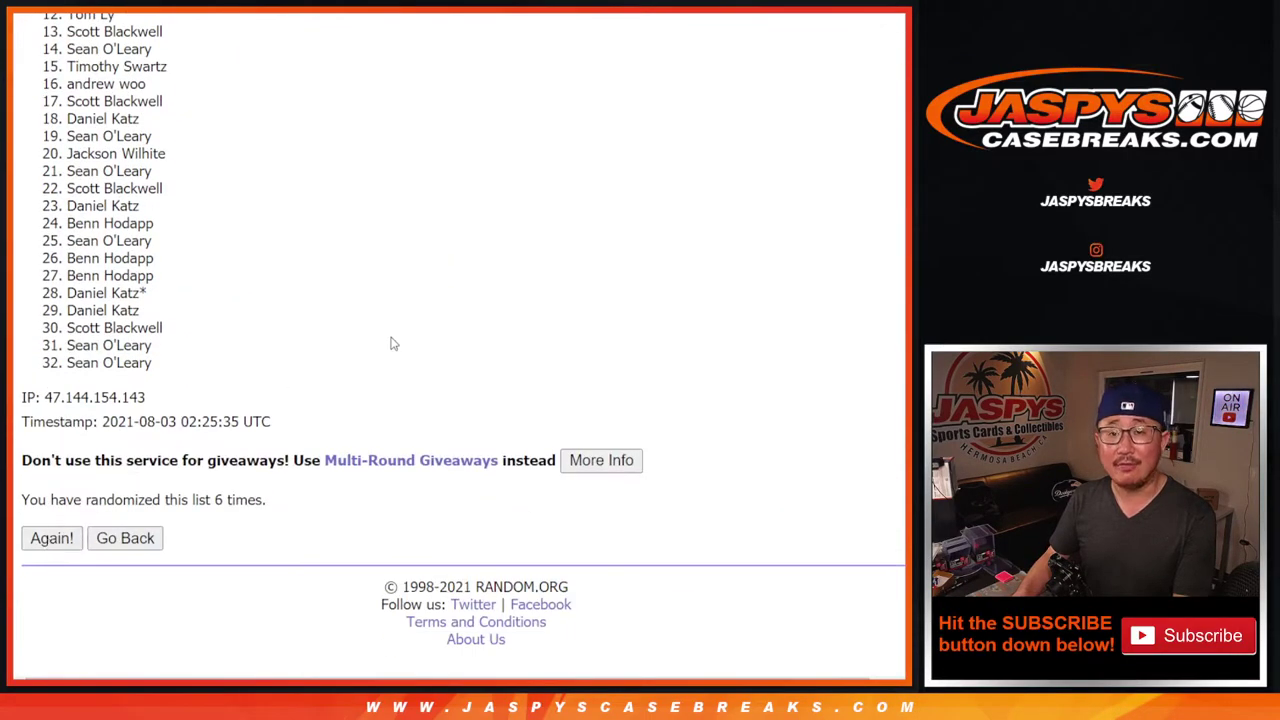
key(Return)
- Select the shuffled names and paste them into cell A1 of the Google Sheet
scroll(193, 262, up, 3)
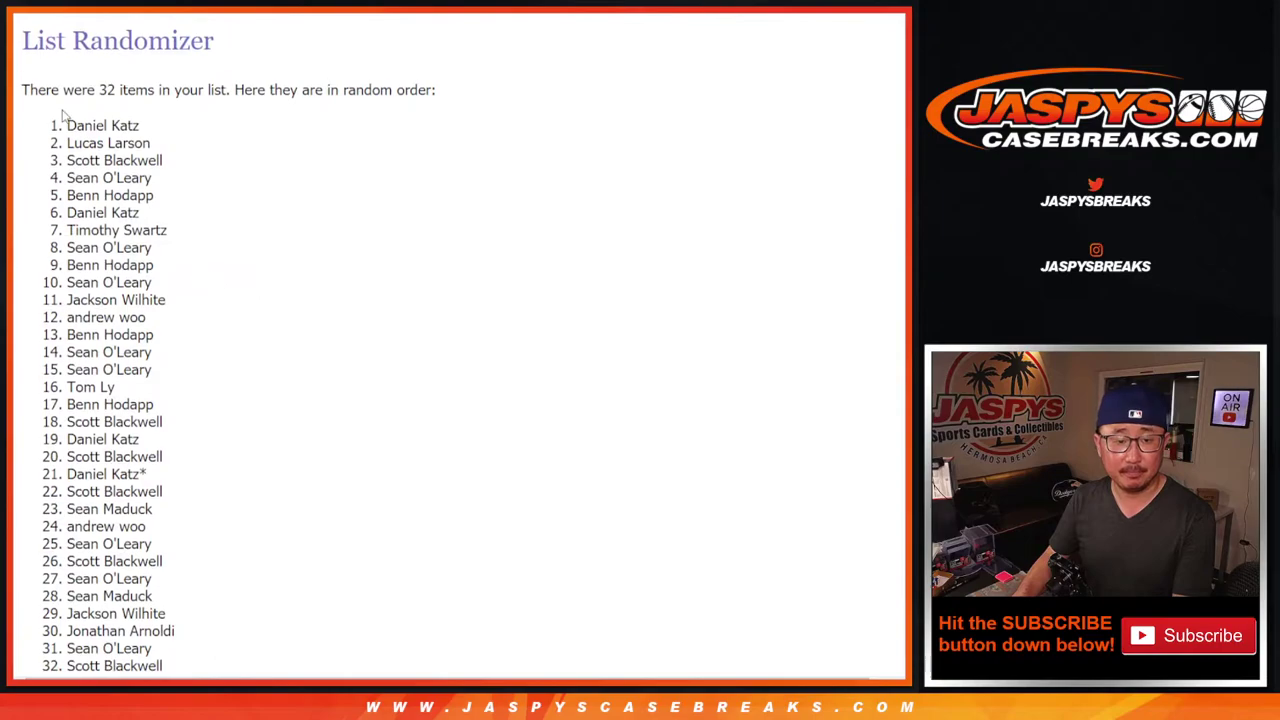
mouse_move(62, 115)
mouse_down()
mouse_move(291, 645)
mouse_move(200, 370)
mouse_up()
scroll(291, 645, down, 3)
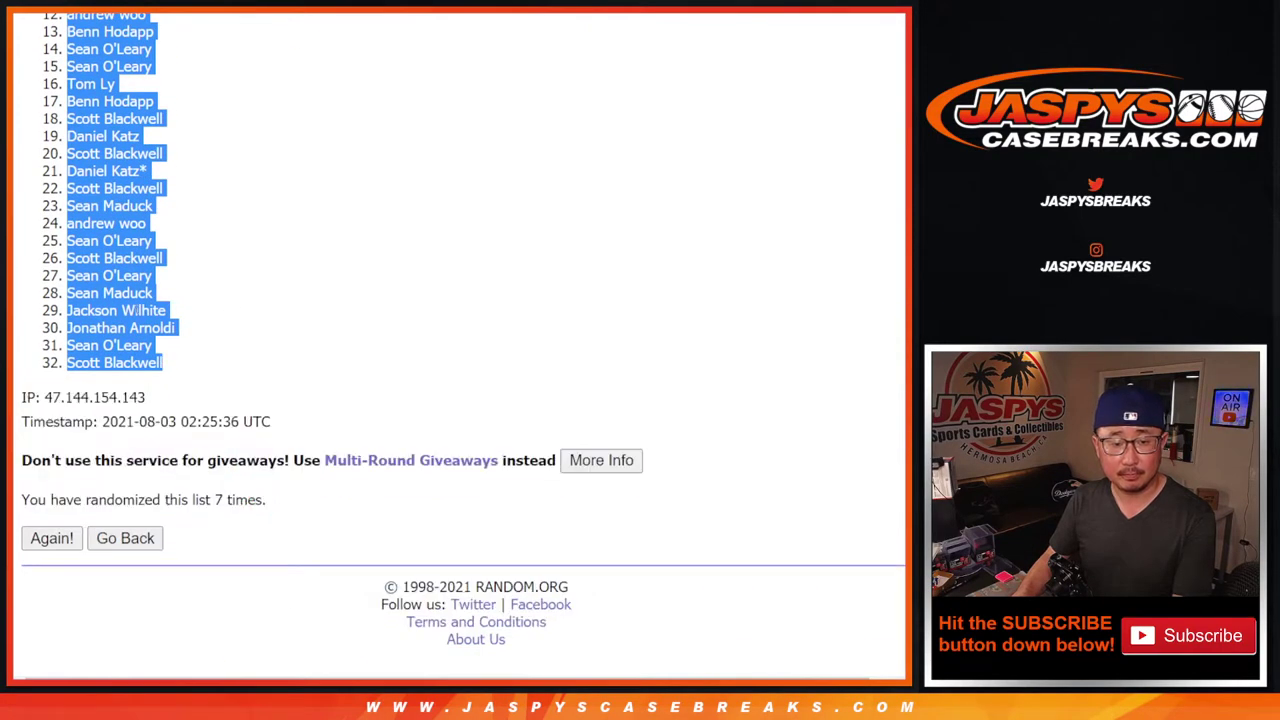
key(ctrl+Tab)
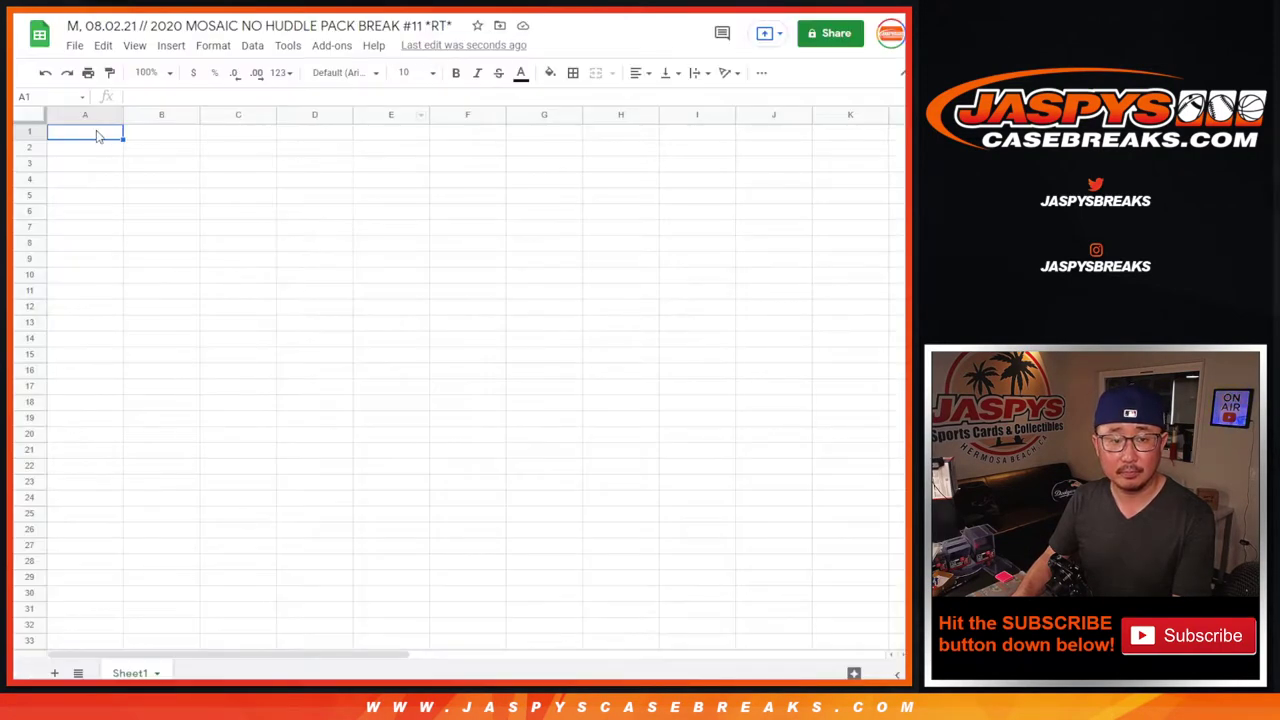
right_click(97, 135)
click(165, 198)
key(ctrl+Tab)
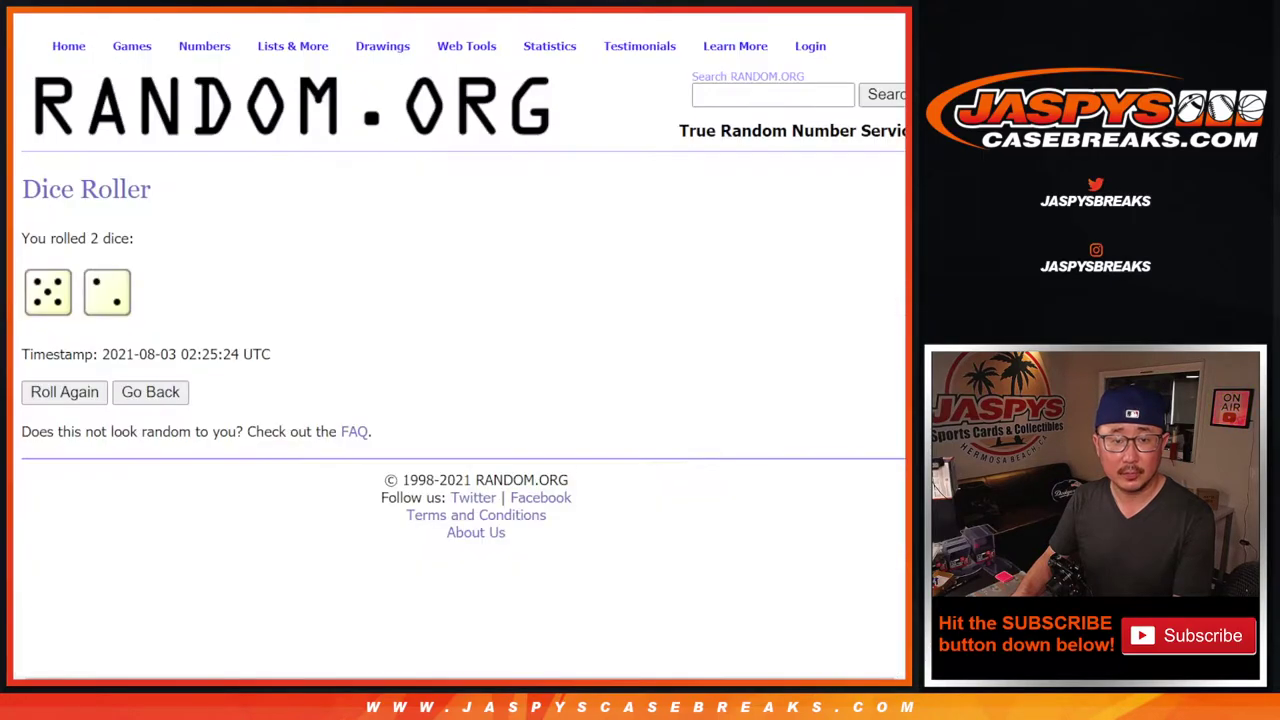
- Shuffle the 32 NFL teams in the List Randomizer seven times
key(ctrl+Tab)
scroll(391, 480, down, 2)
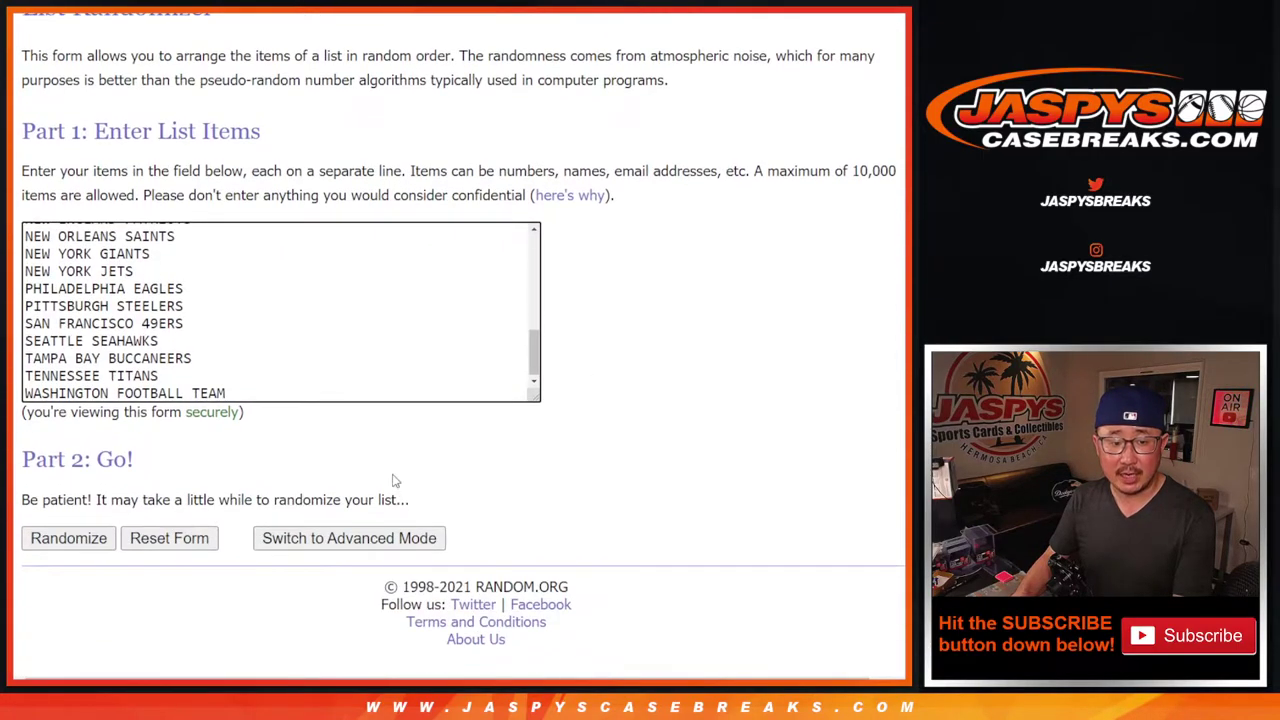
click(60, 540)
scroll(60, 540, down, 4)
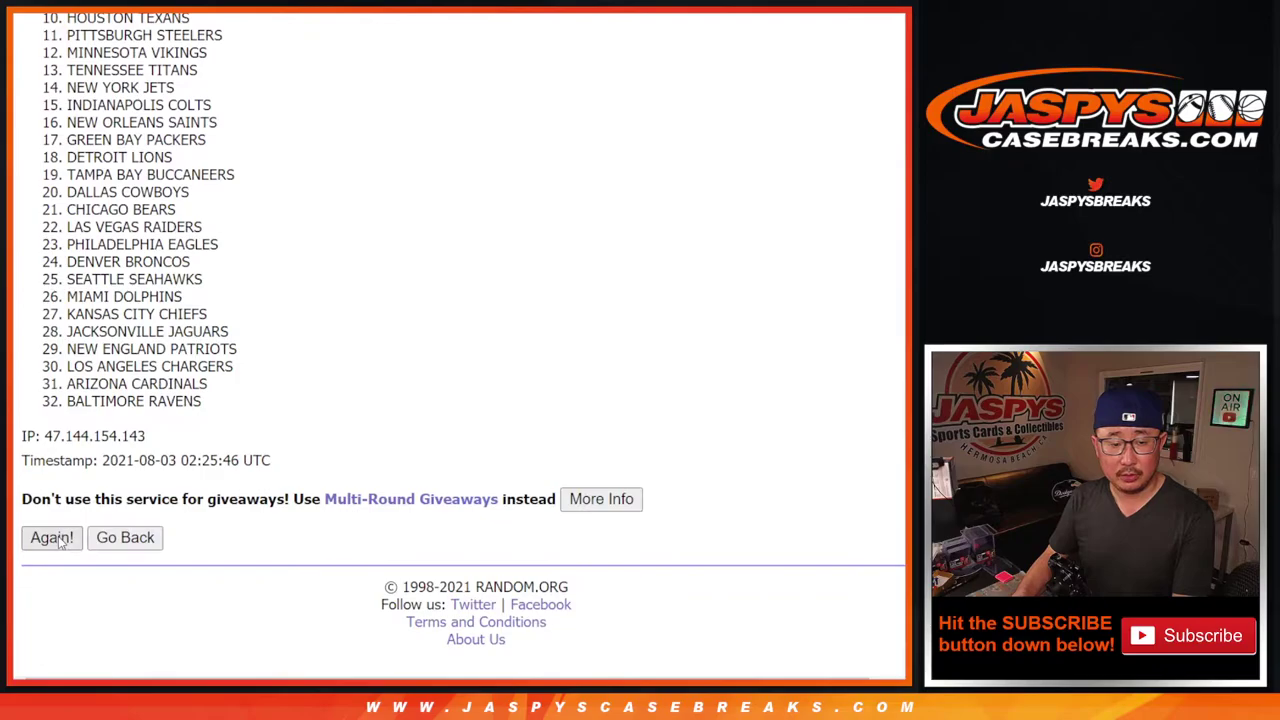
click(52, 538)
click(52, 538)
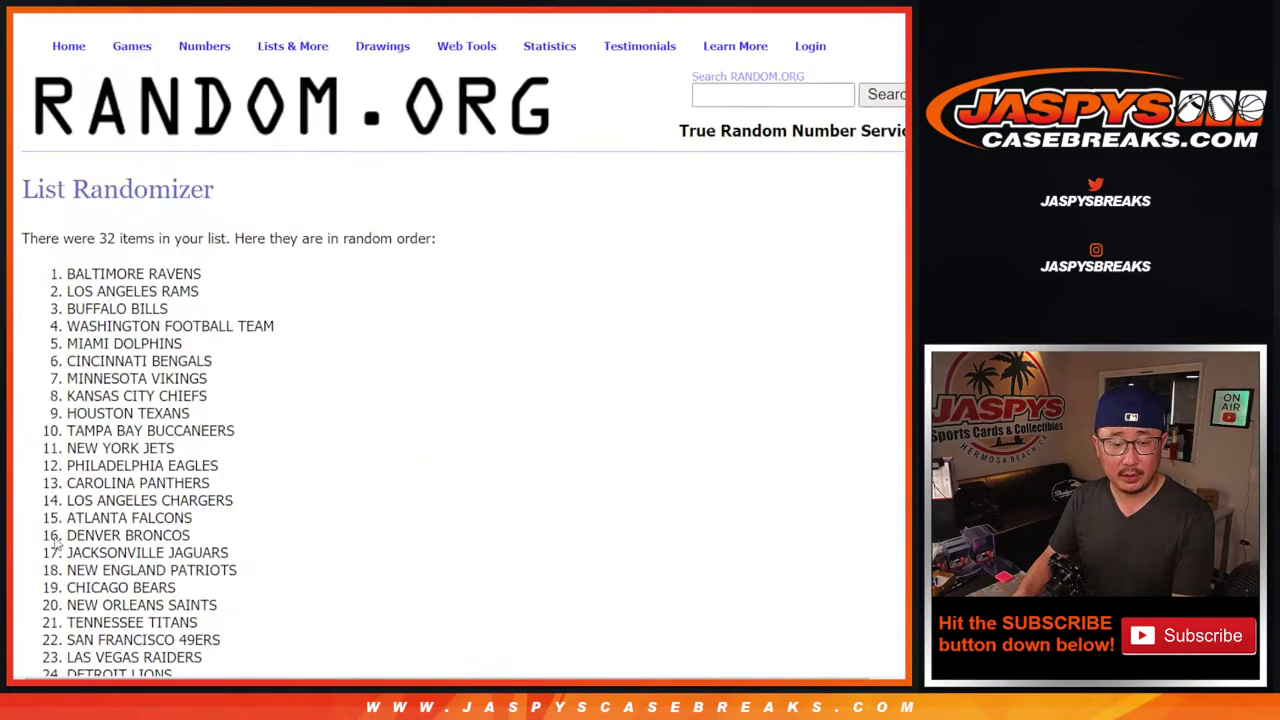
click(52, 538)
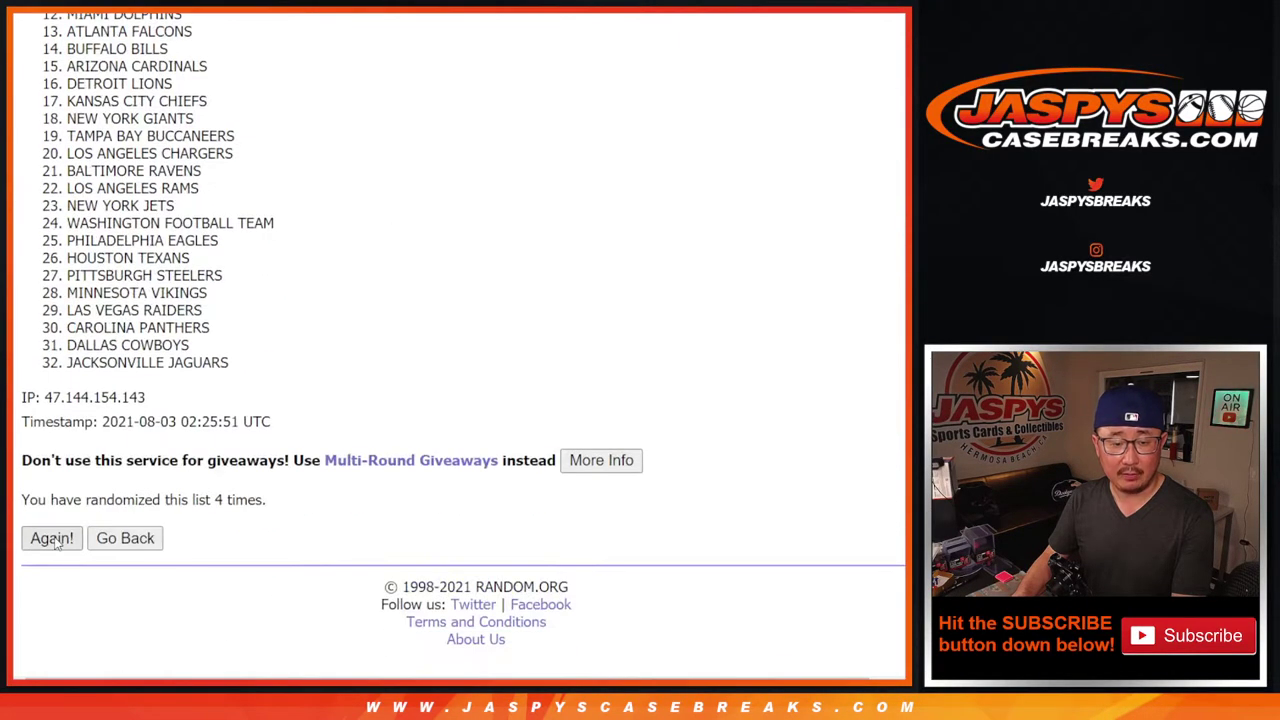
click(52, 538)
click(52, 538)
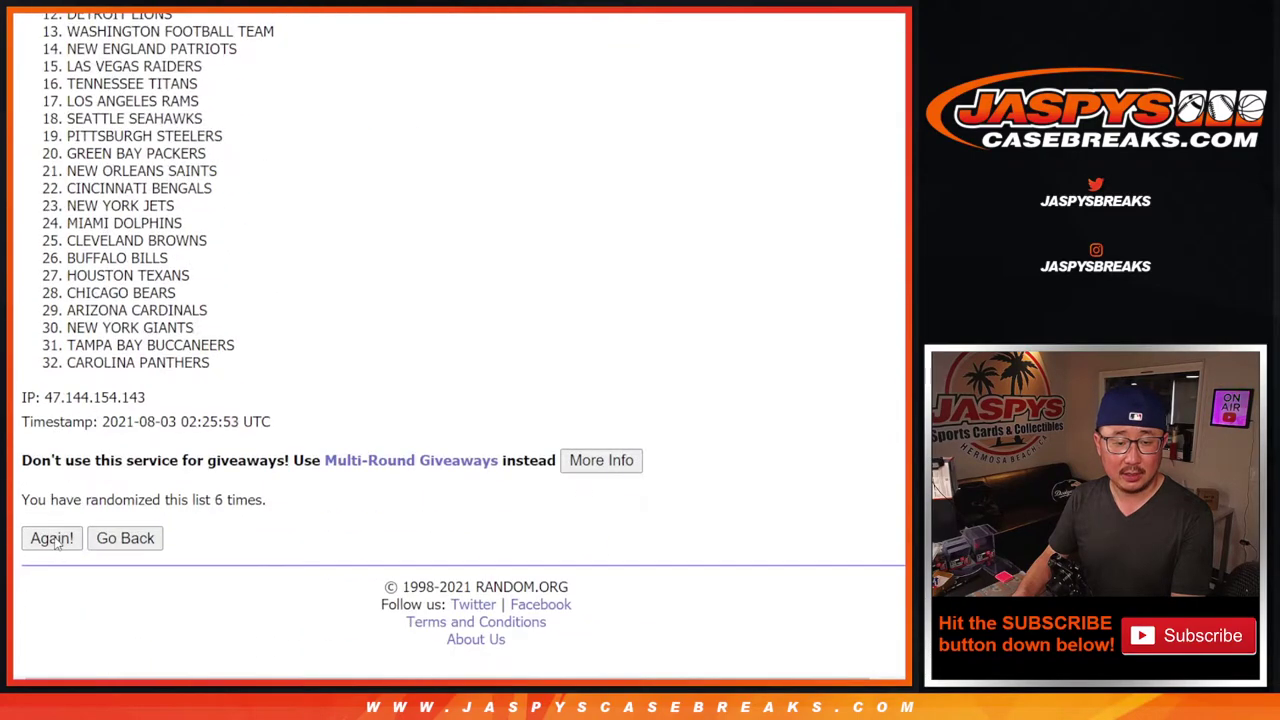
- Select the final randomized team list
scroll(425, 378, up, 5)
scroll(425, 378, down, 5)
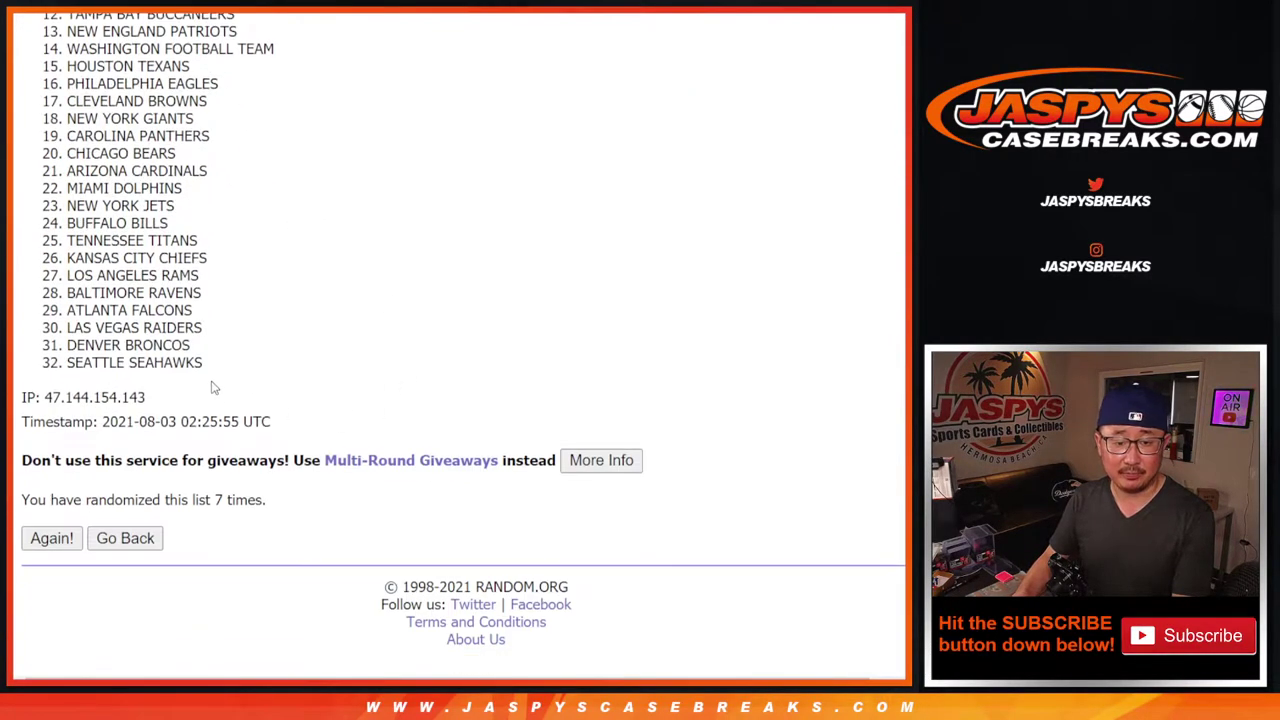
scroll(258, 404, up, 5)
mouse_move(64, 125)
mouse_down()
mouse_move(555, 628)
mouse_move(268, 500)
mouse_move(266, 351)
mouse_move(222, 350)
mouse_up()
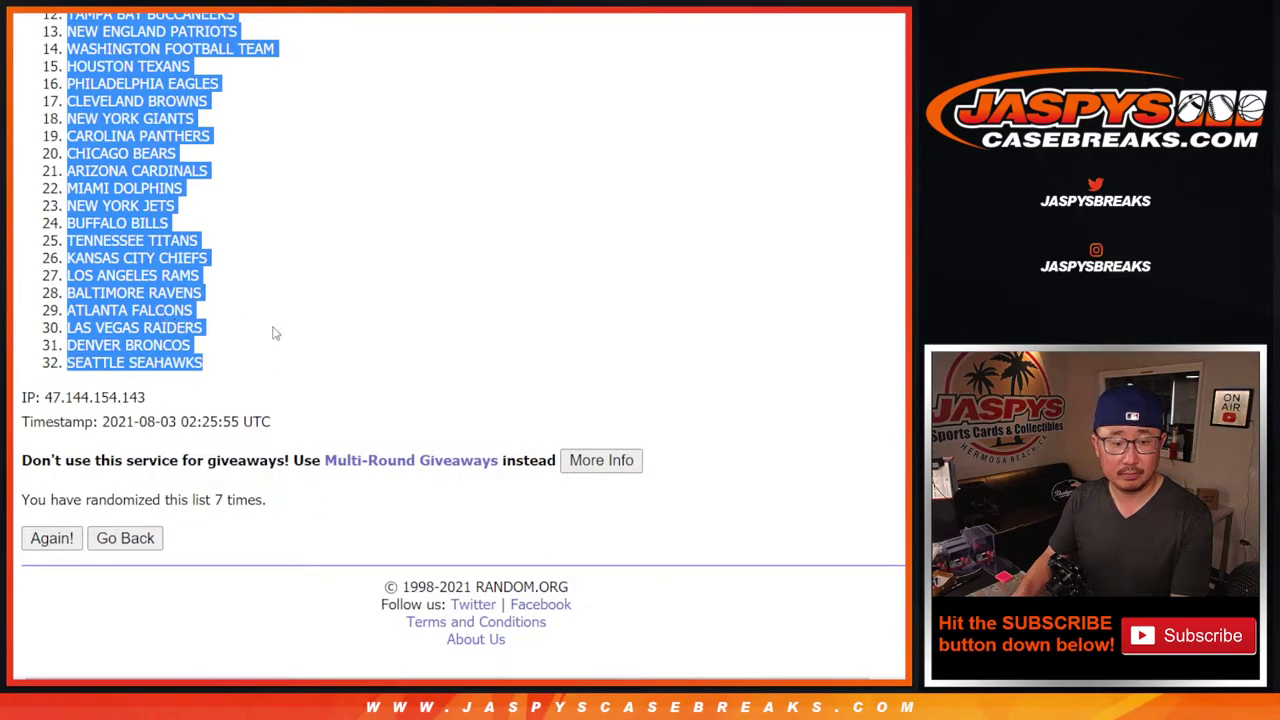
- Paste the shuffled teams into cell B1 beside the names
key(alt+Tab)
right_click(163, 139)
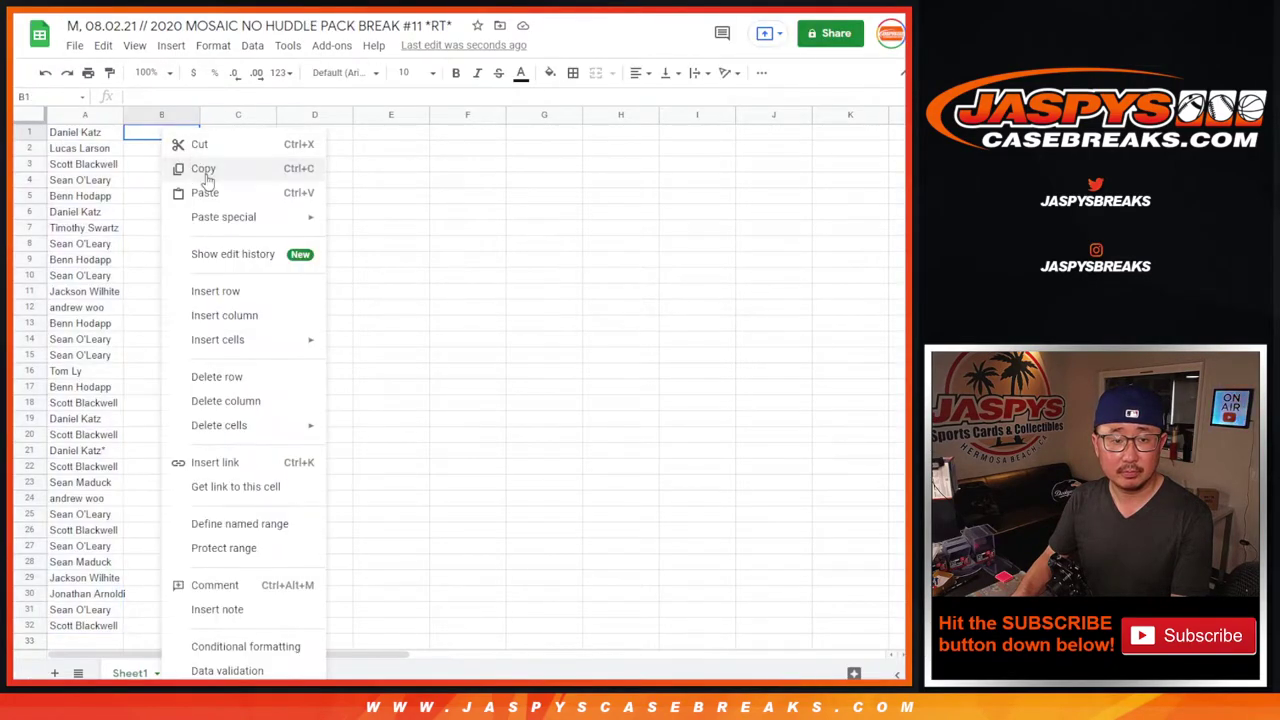
click(213, 197)
key(alt+Tab)
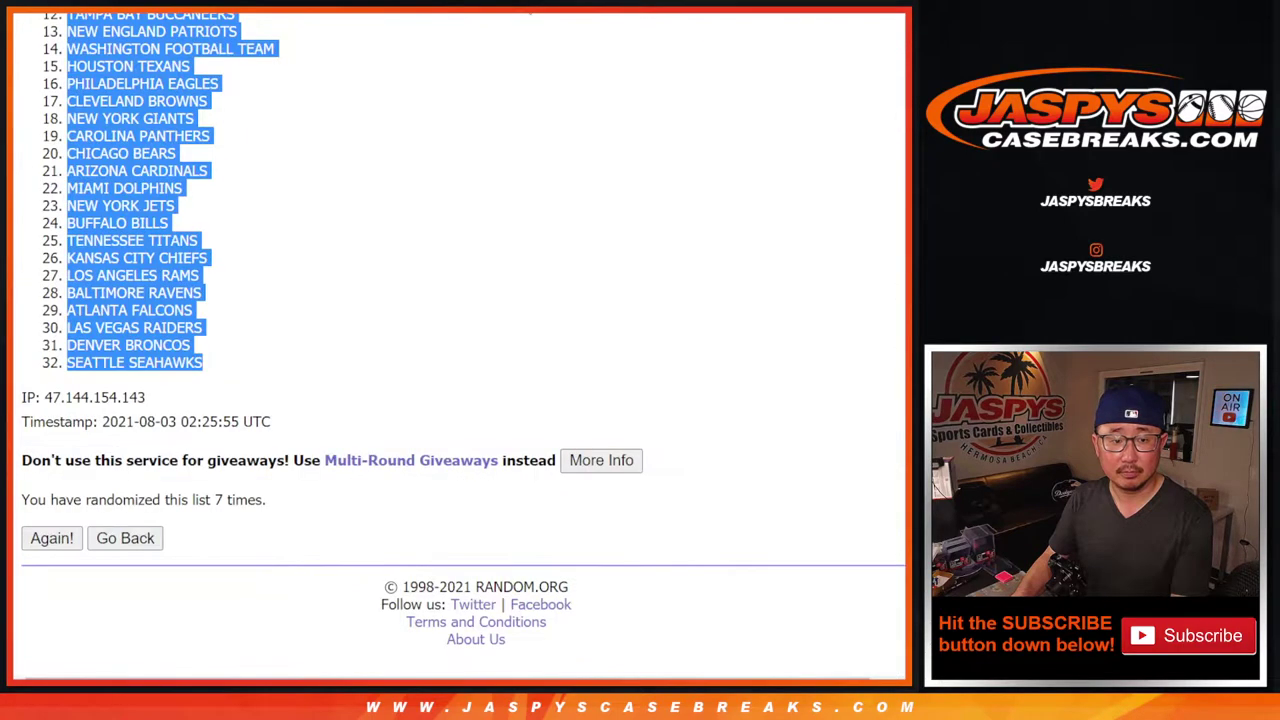
key(alt+Tab)
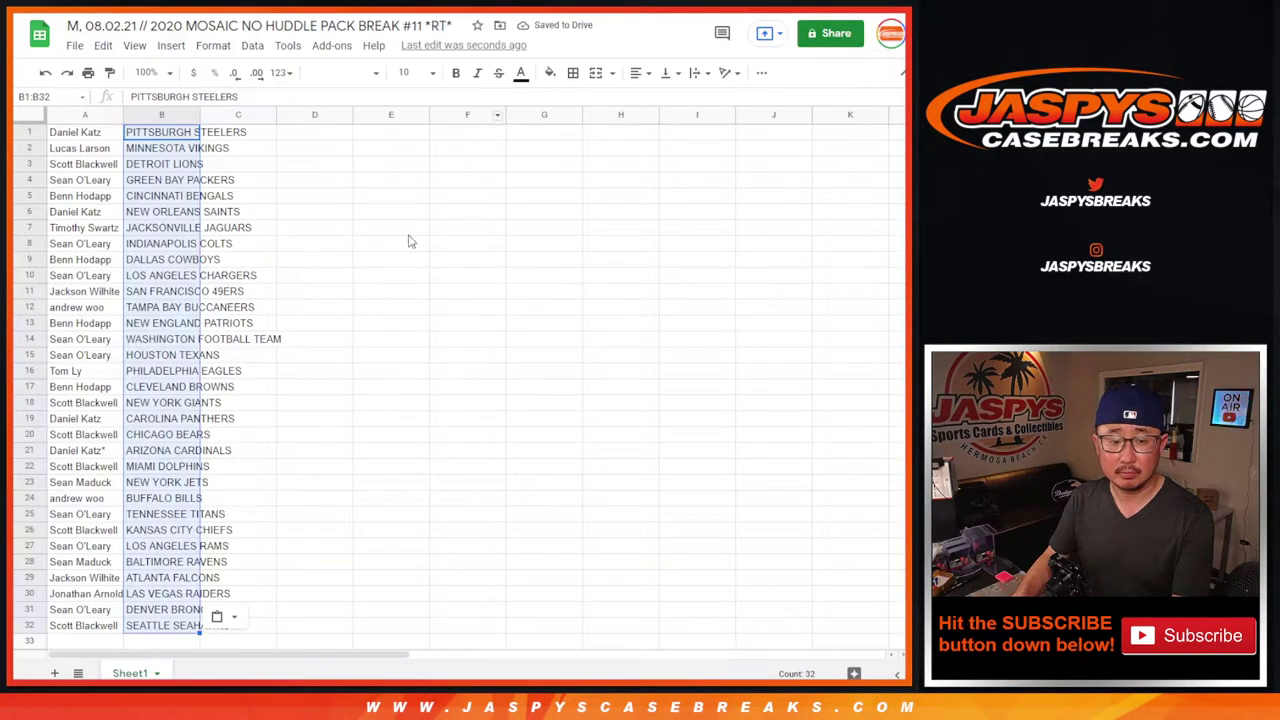
- Set the whole sheet to Roboto Mono size 12, zoom to 150%, and autofit columns A and B
click(28, 115)
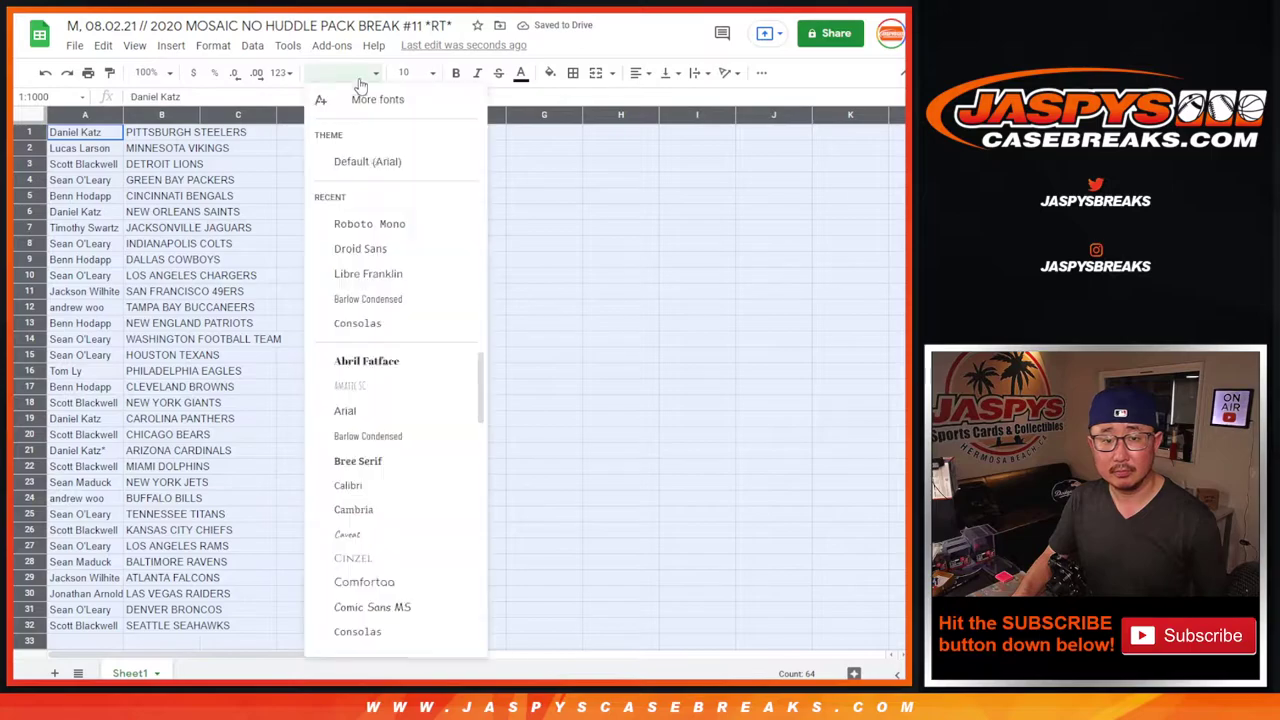
click(340, 72)
click(369, 224)
click(414, 74)
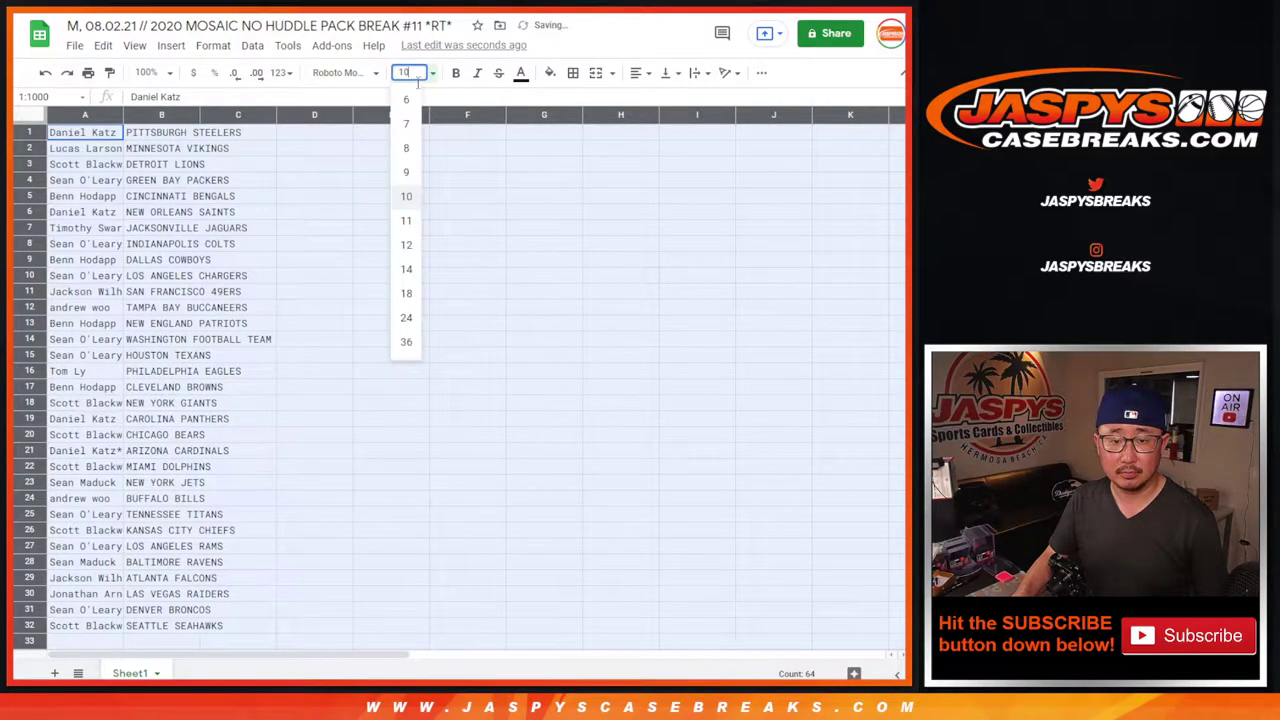
click(421, 254)
click(150, 72)
click(150, 220)
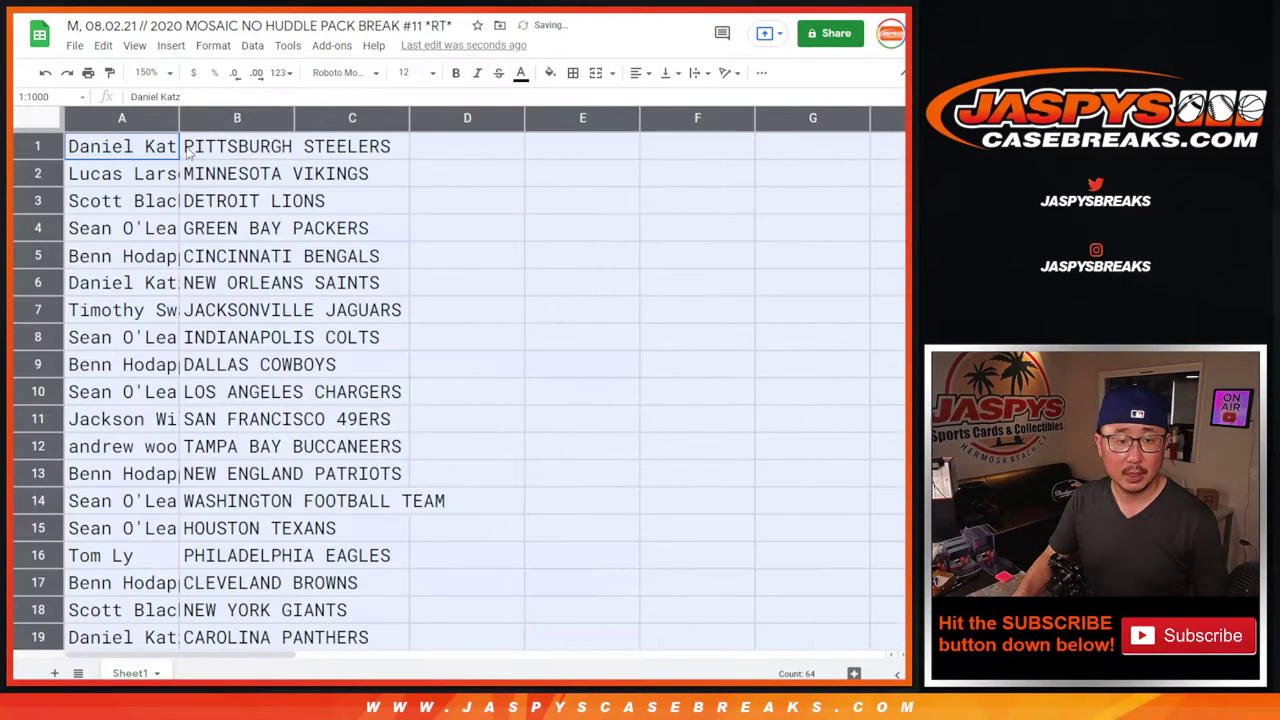
double_click(176, 115)
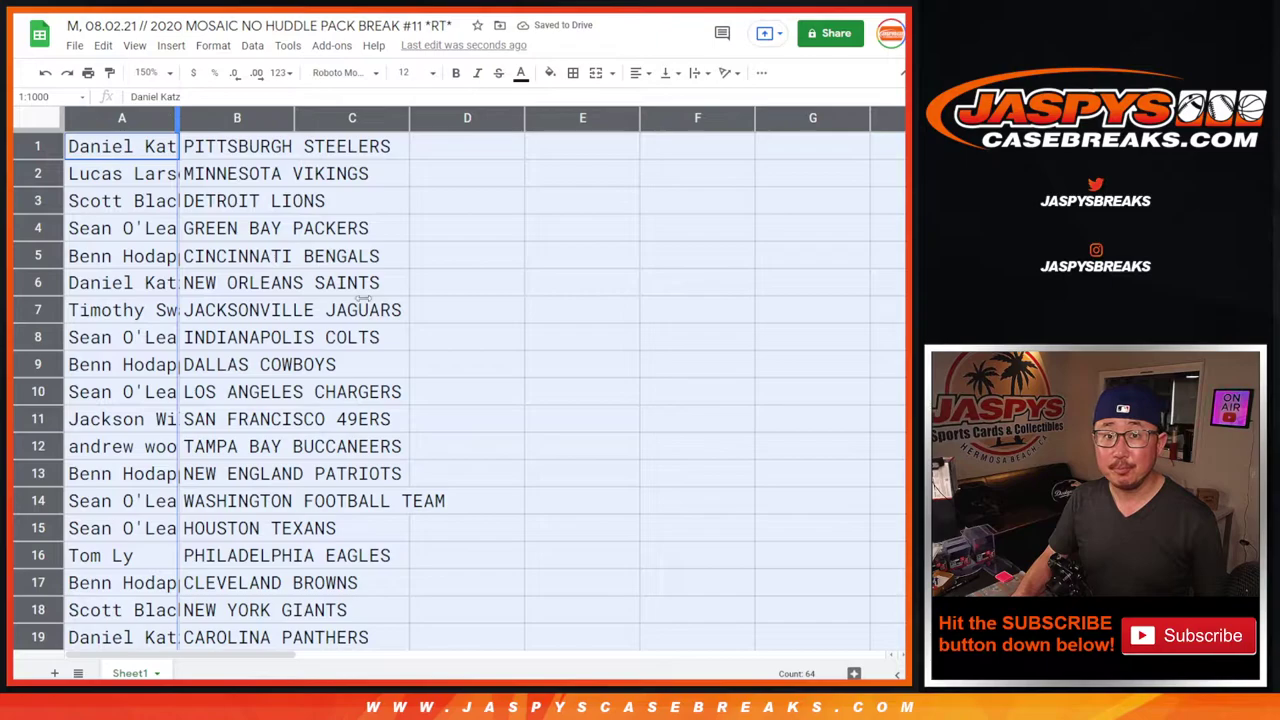
- Select the lower block of names and teams, cells A17 through B32
shift+click(325, 555)
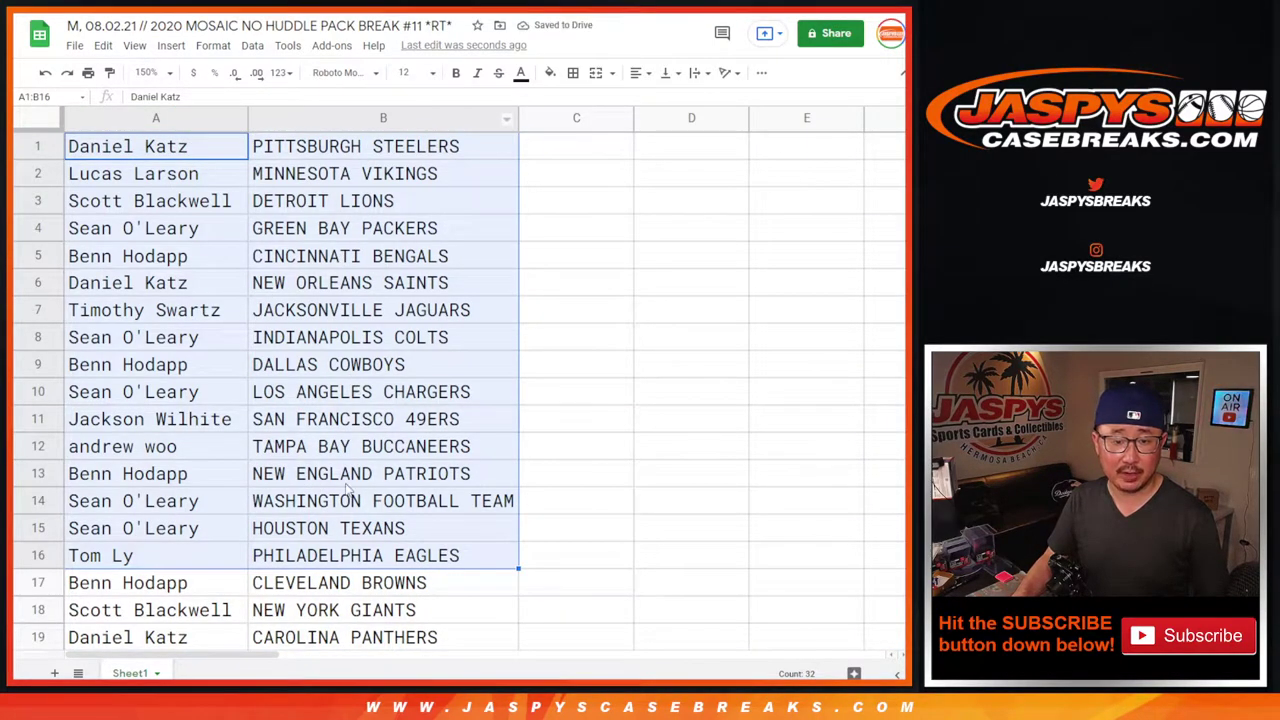
scroll(347, 487, down, 5)
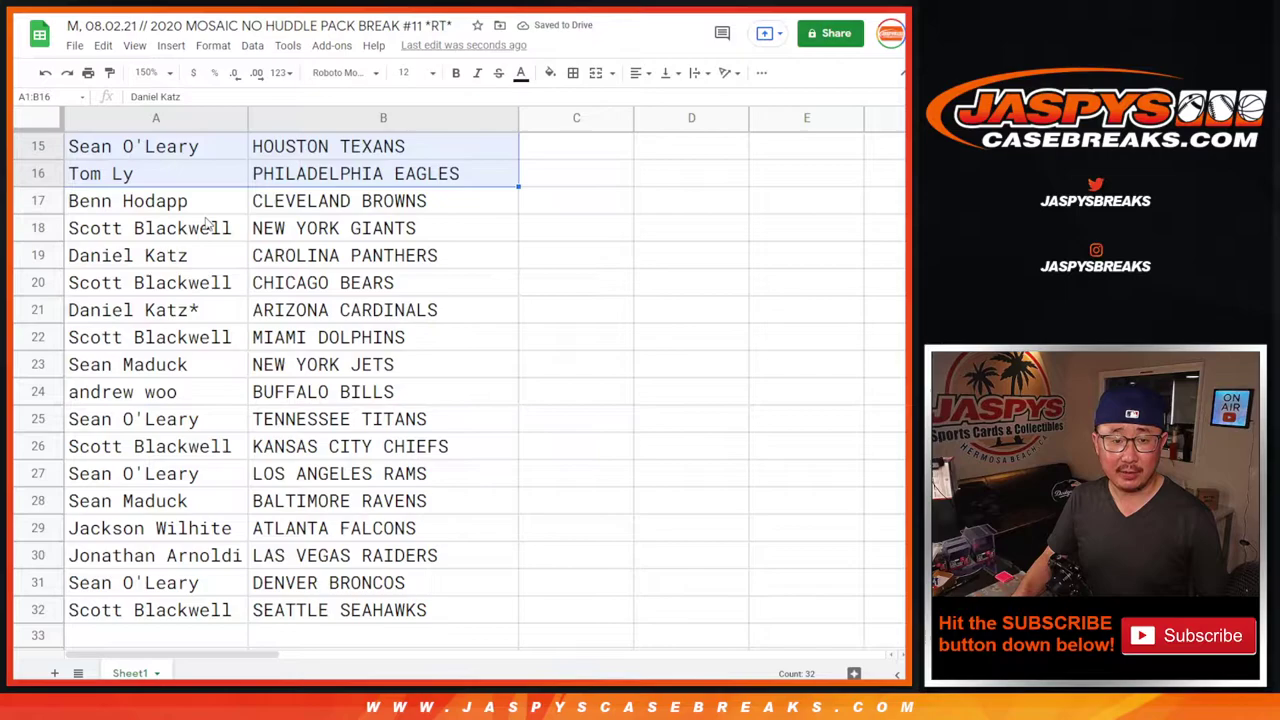
click(204, 210)
shift+click(376, 618)
scroll(445, 490, down, 1)
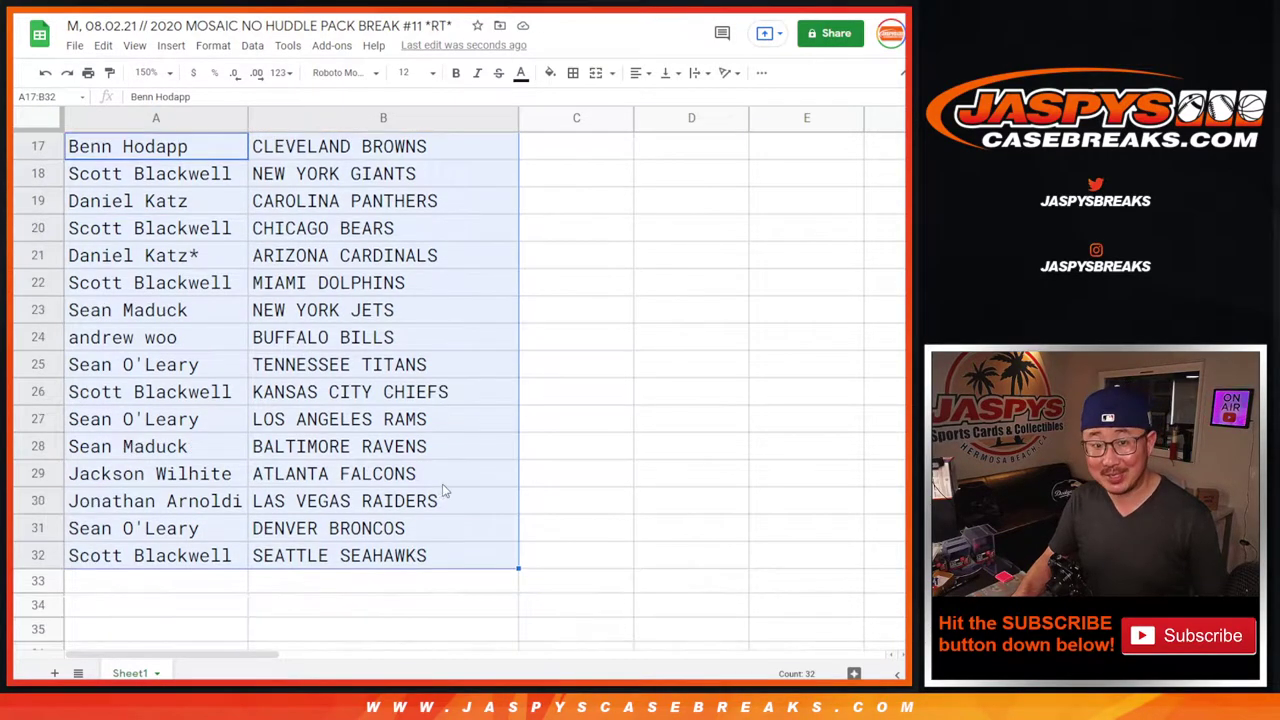
scroll(409, 487, up, 6)
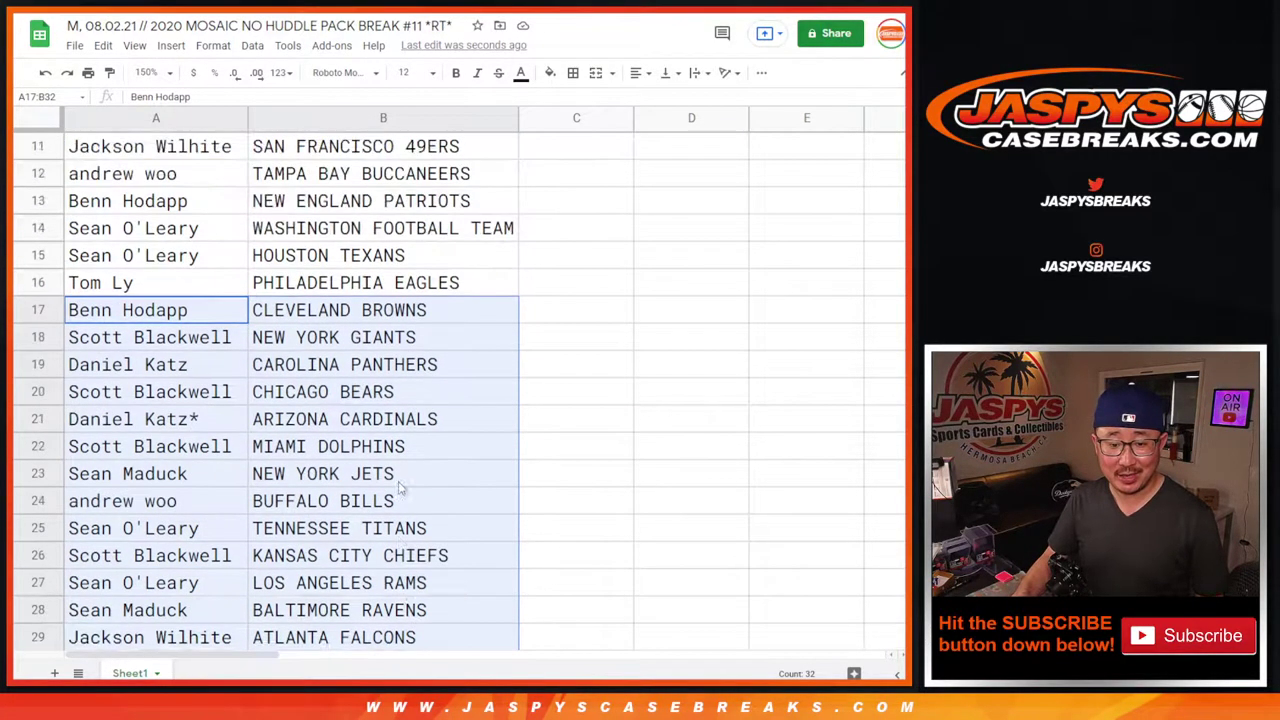
click(147, 73)
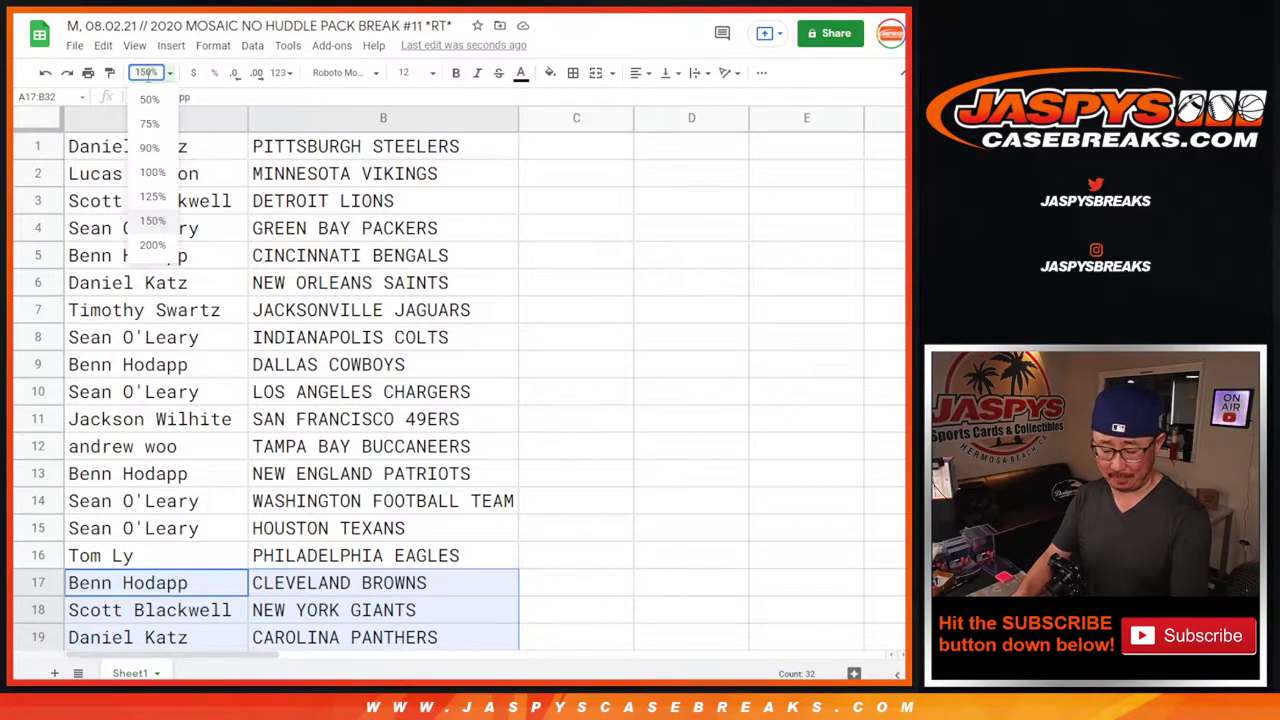
- Apply 88% zoom and sort the sheet by team column B from A to Z
text(8)
key(Return)
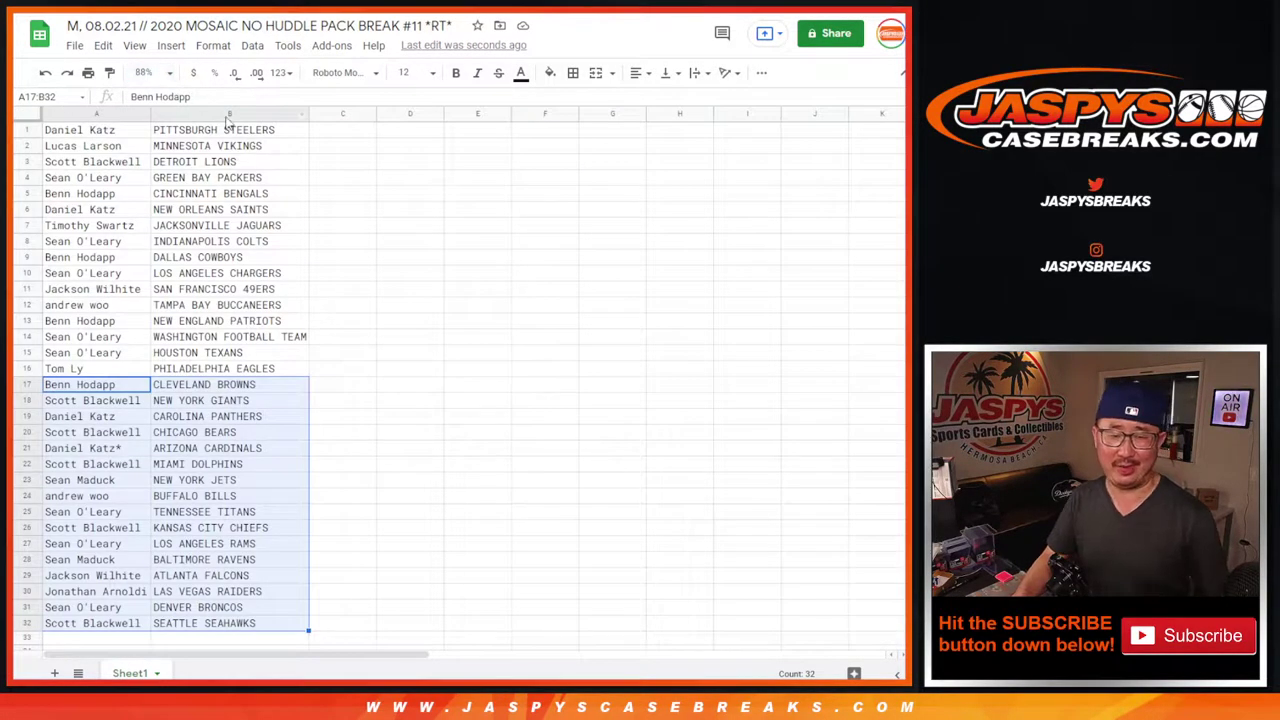
click(229, 113)
click(252, 45)
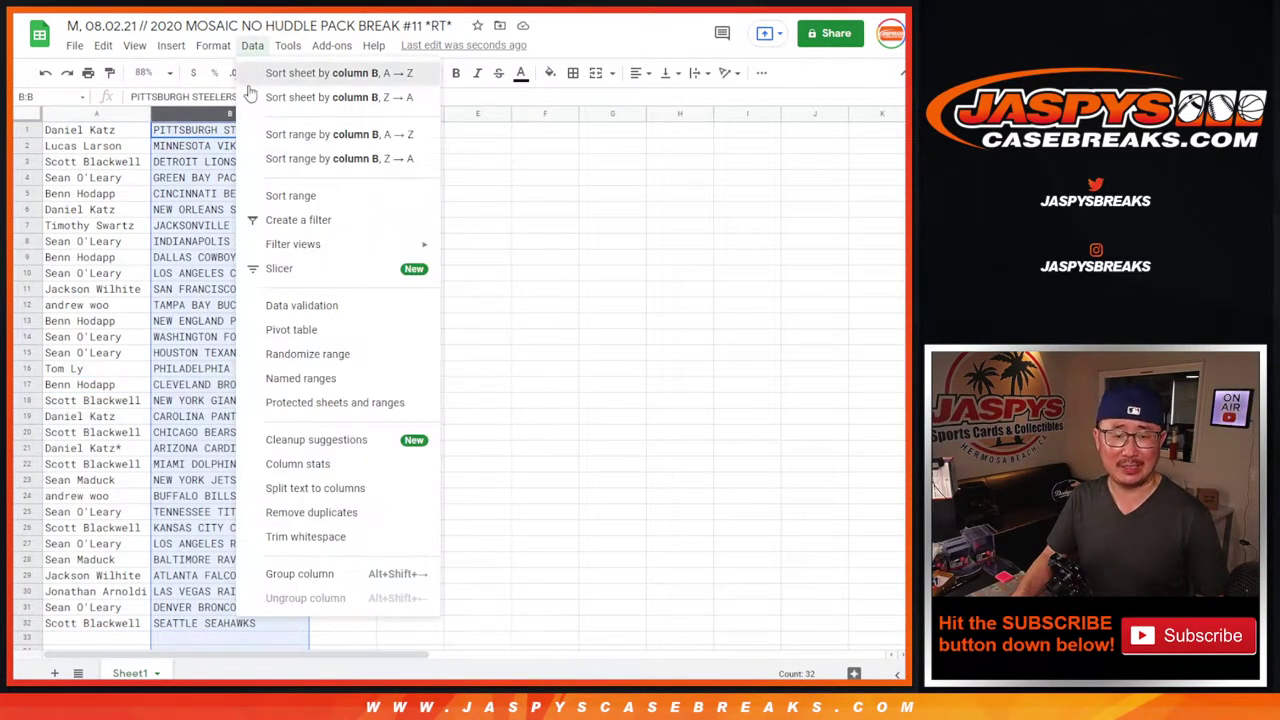
click(300, 71)
- Add all borders to the list and center the text in every cell
click(573, 72)
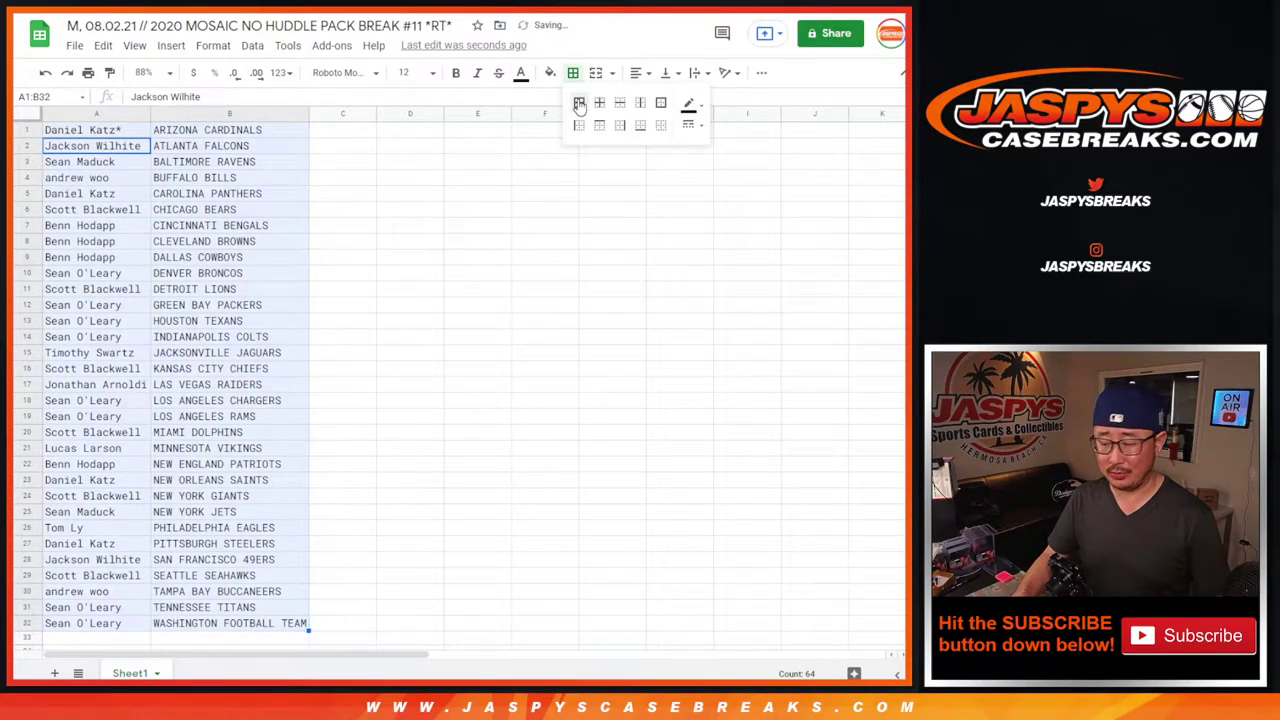
click(579, 102)
click(640, 72)
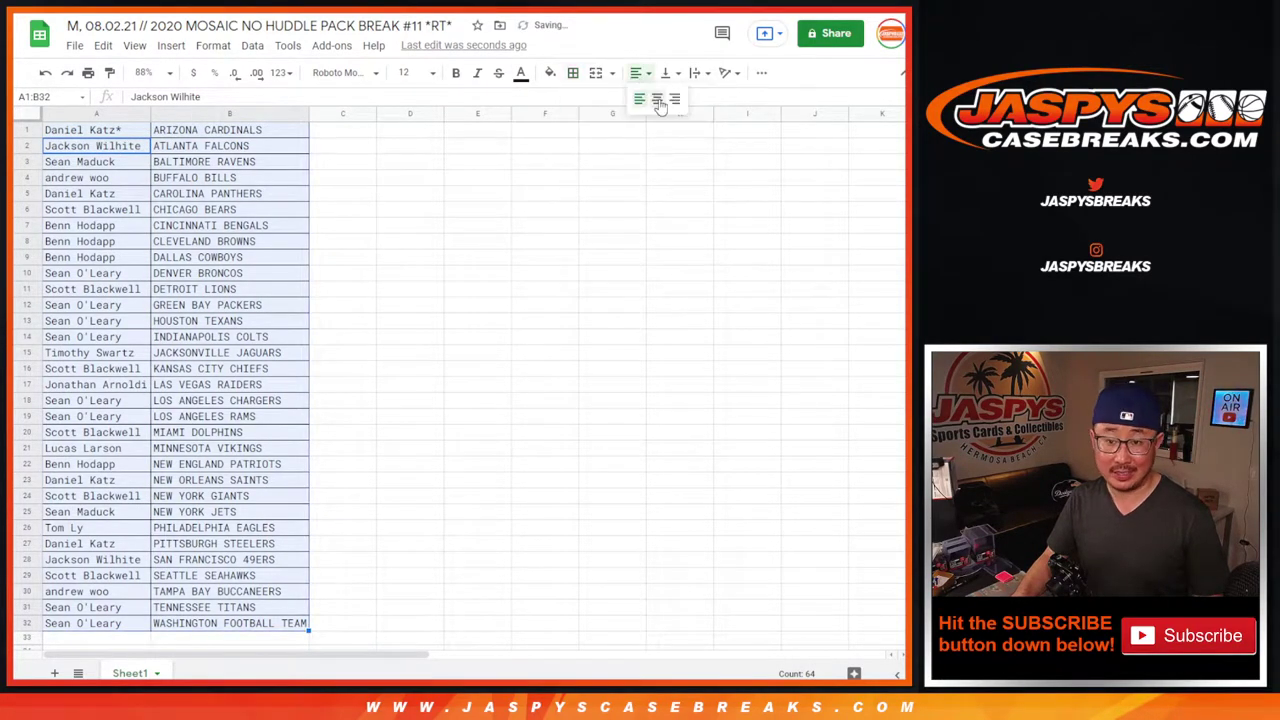
click(659, 101)
- Print the sheet in portrait orientation with the workbook title as the page header
click(90, 73)
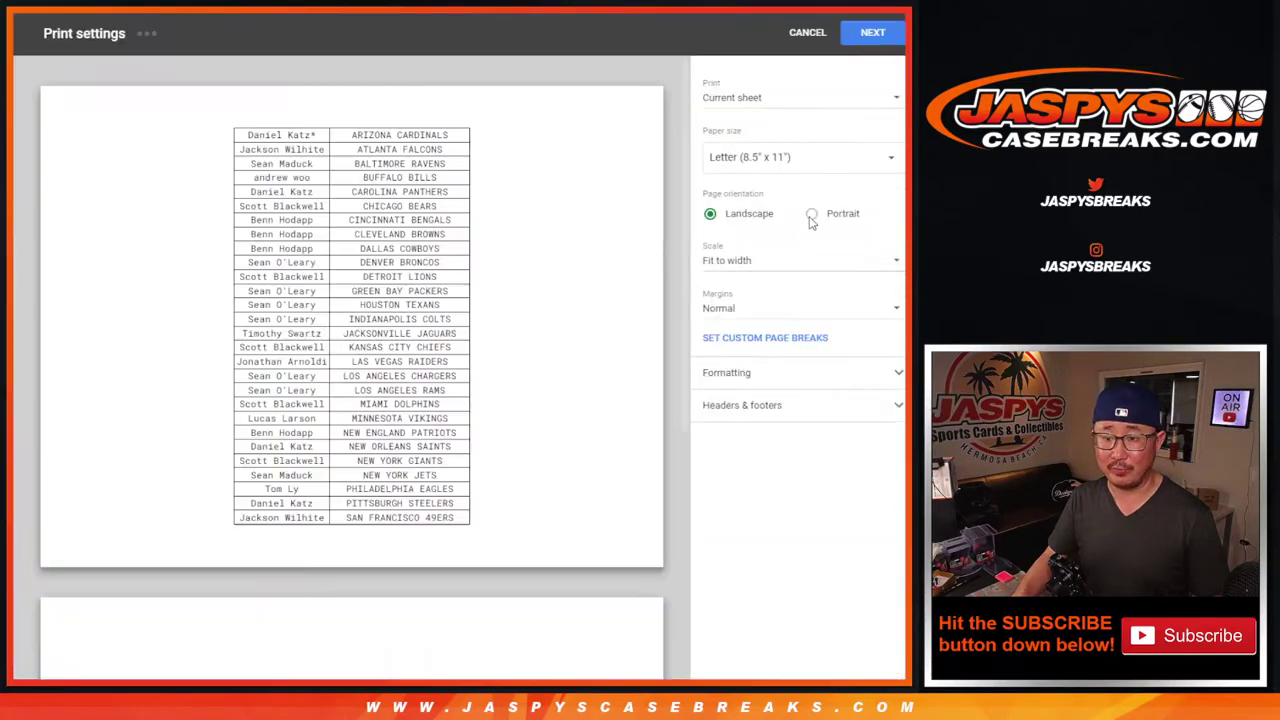
click(811, 213)
click(750, 408)
click(749, 463)
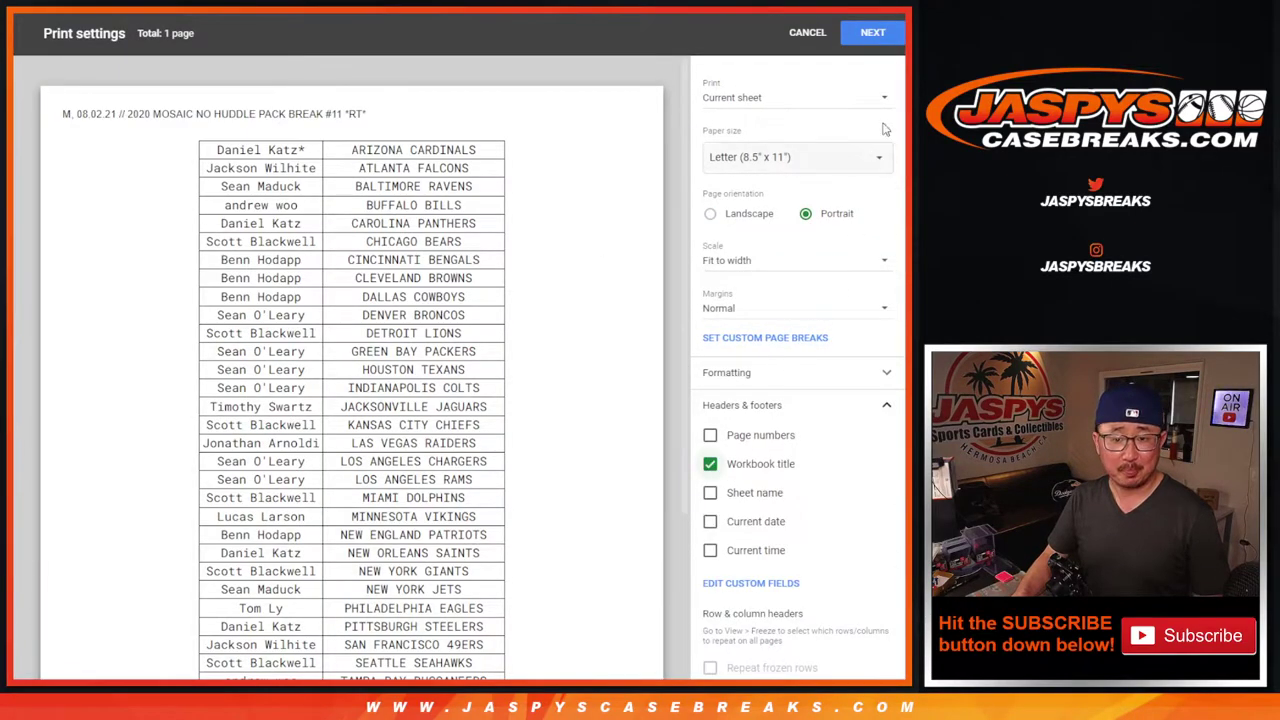
click(880, 35)
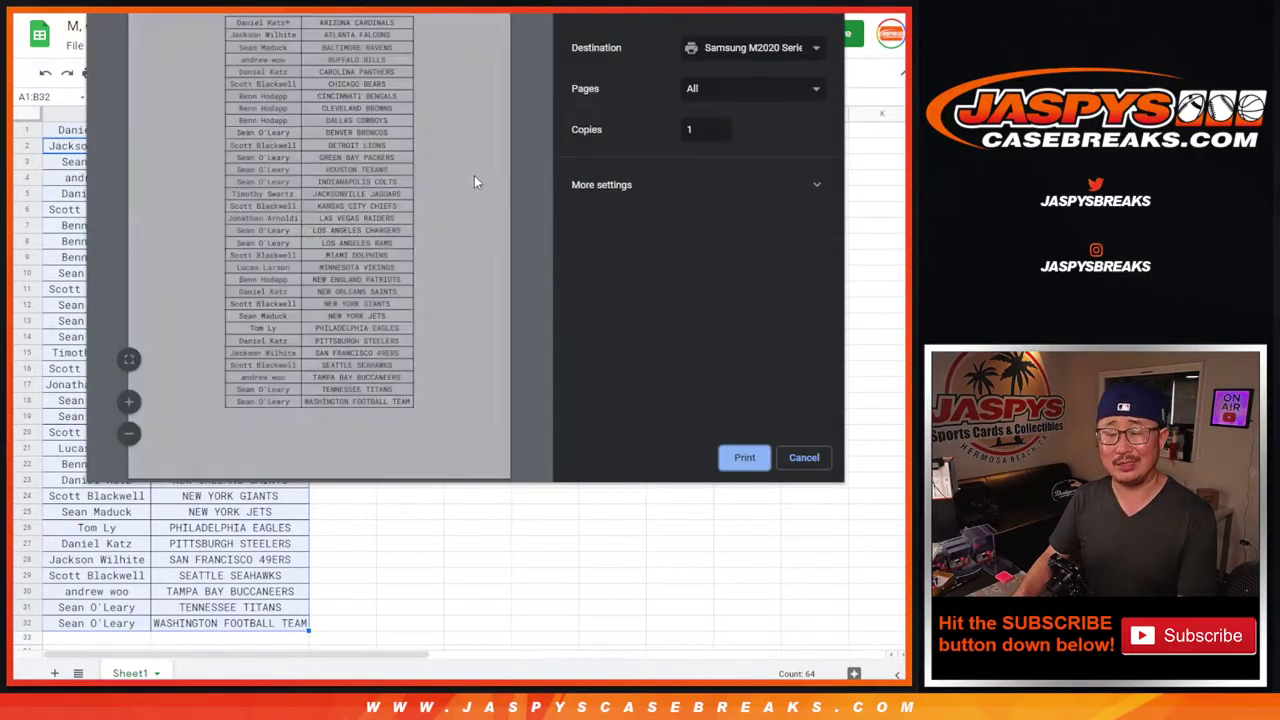
key(Escape)
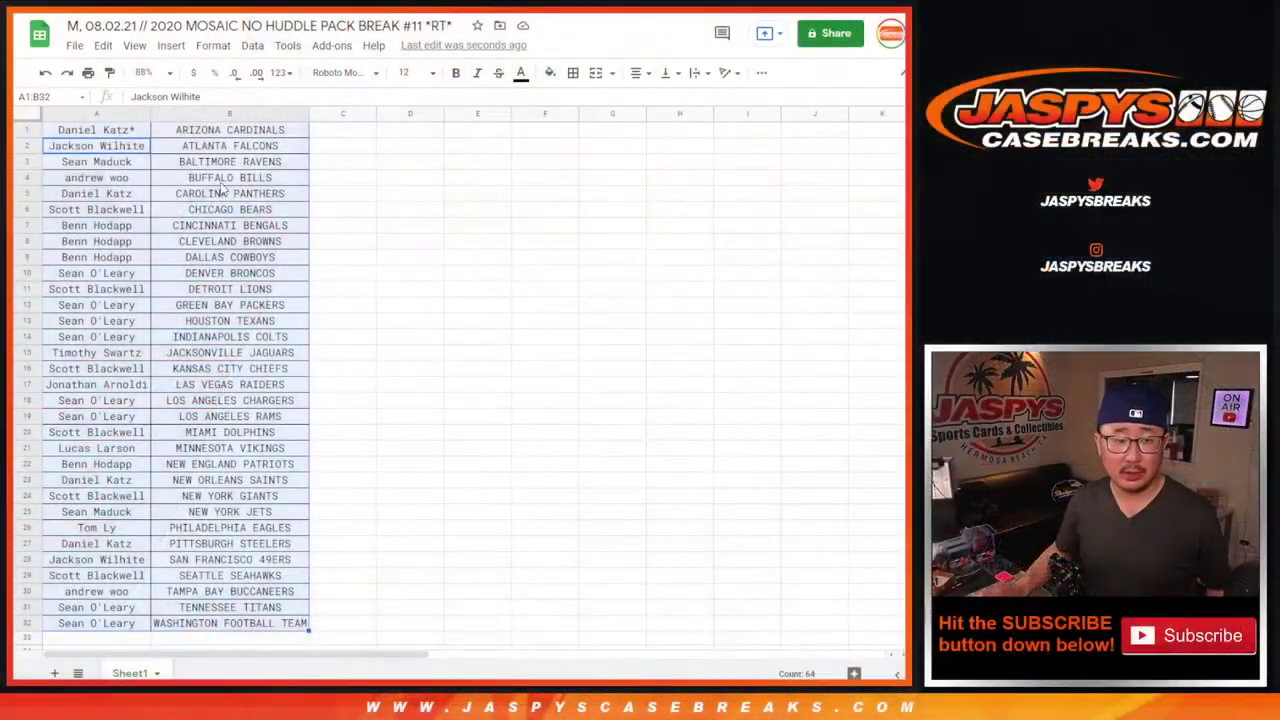
- Copy the 32 customer names in cells A1 through A32 for RANDOM.ORG
click(122, 134)
shift+click(120, 625)
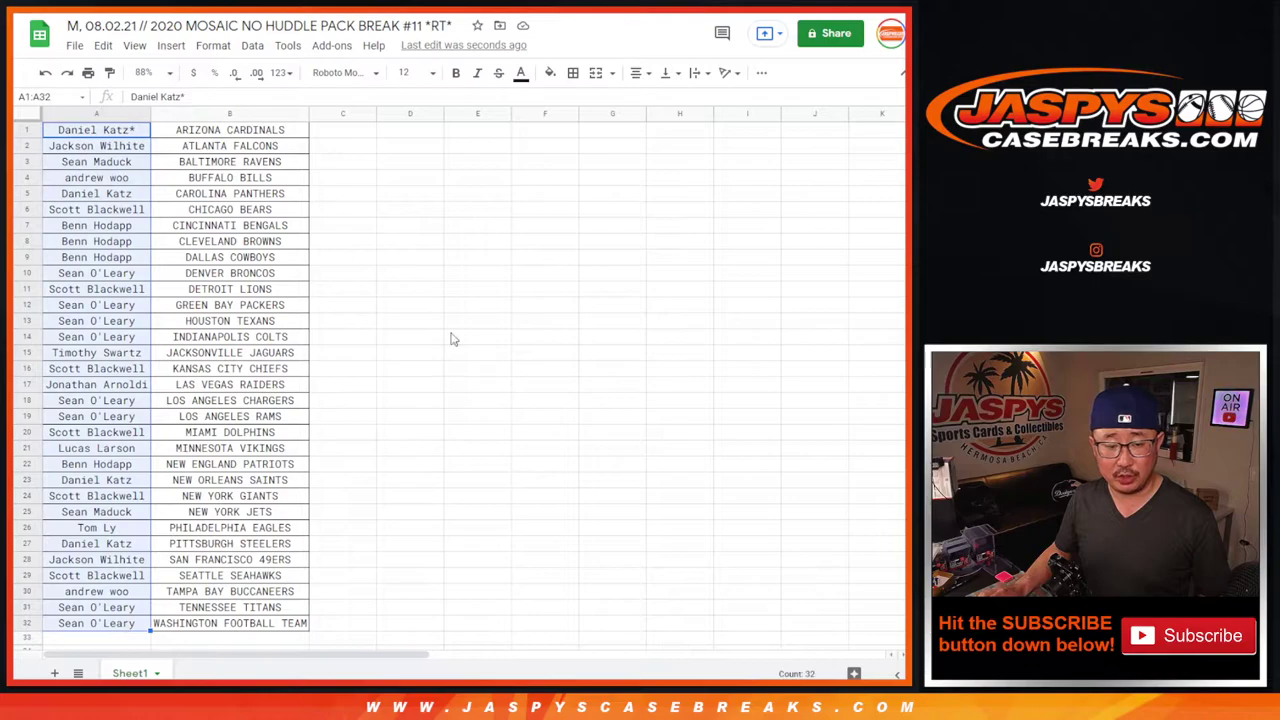
key(ctrl+Tab)
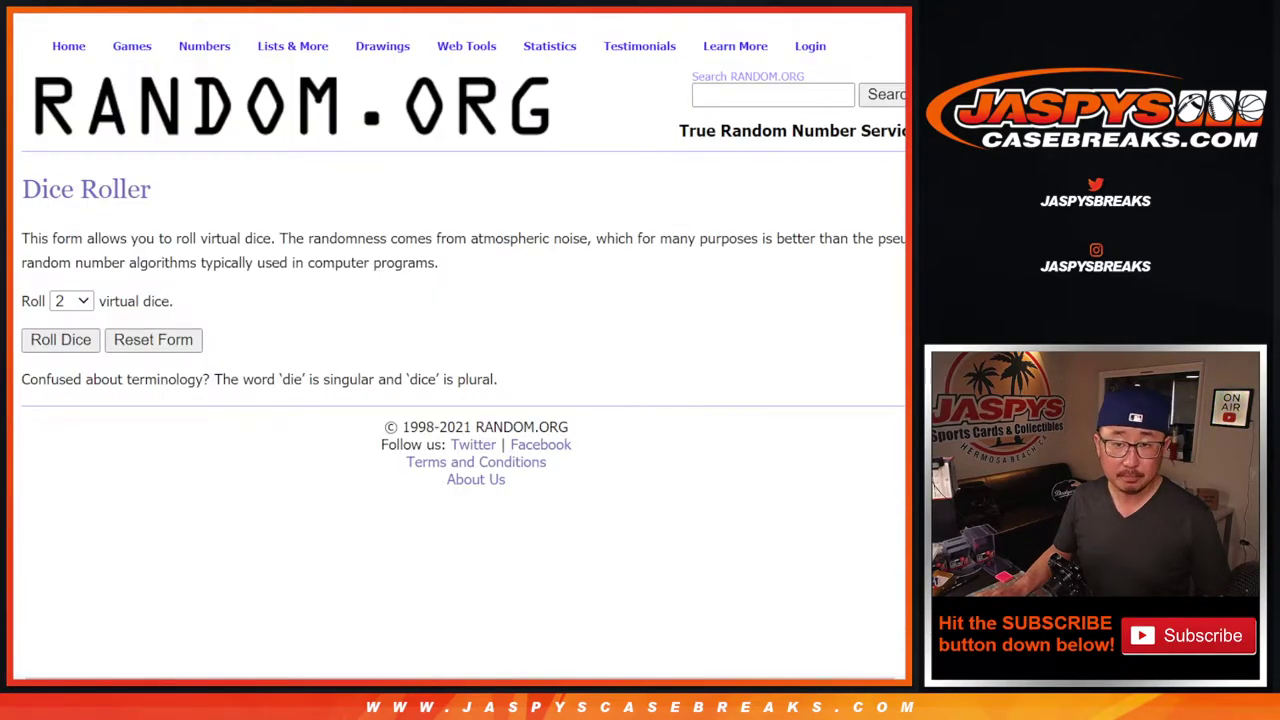
- Paste the 32 copied names into the List Randomizer
key(ctrl+Tab)
key(ctrl+v)
scroll(510, 340, up, 10)
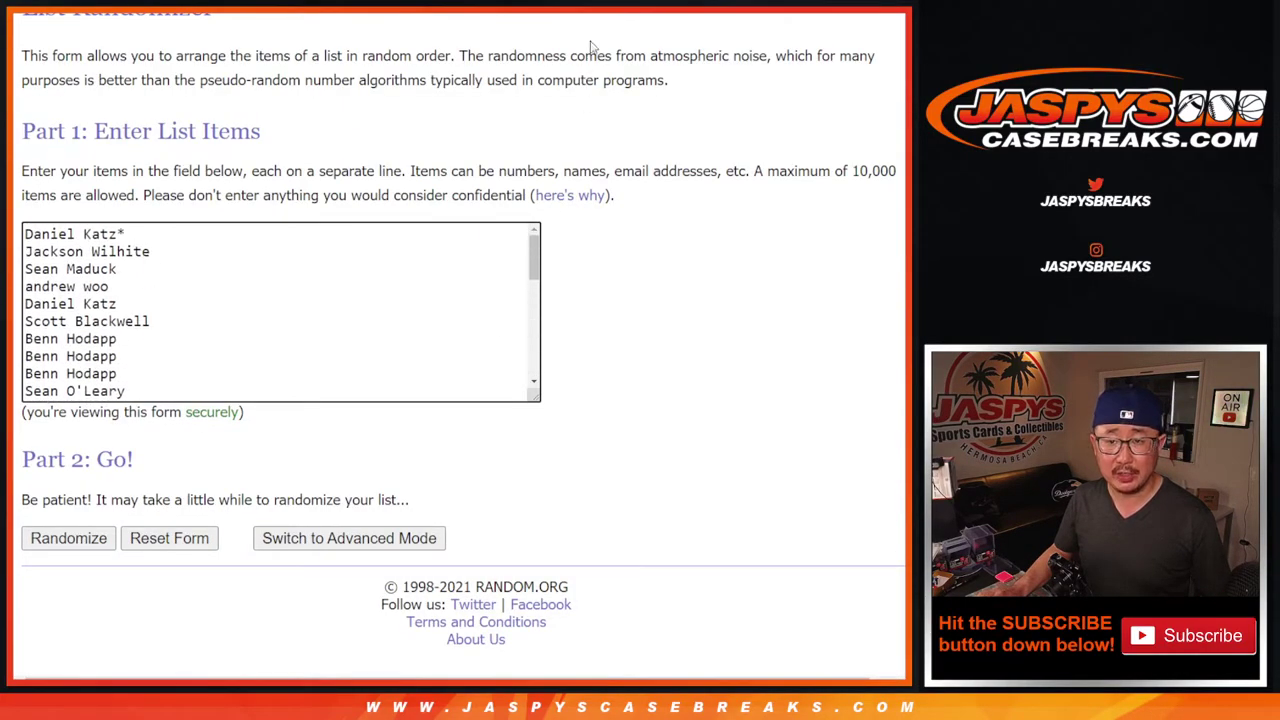
- Roll two dice for a total of 10, then randomize the name list once
key(ctrl+shift+Tab)
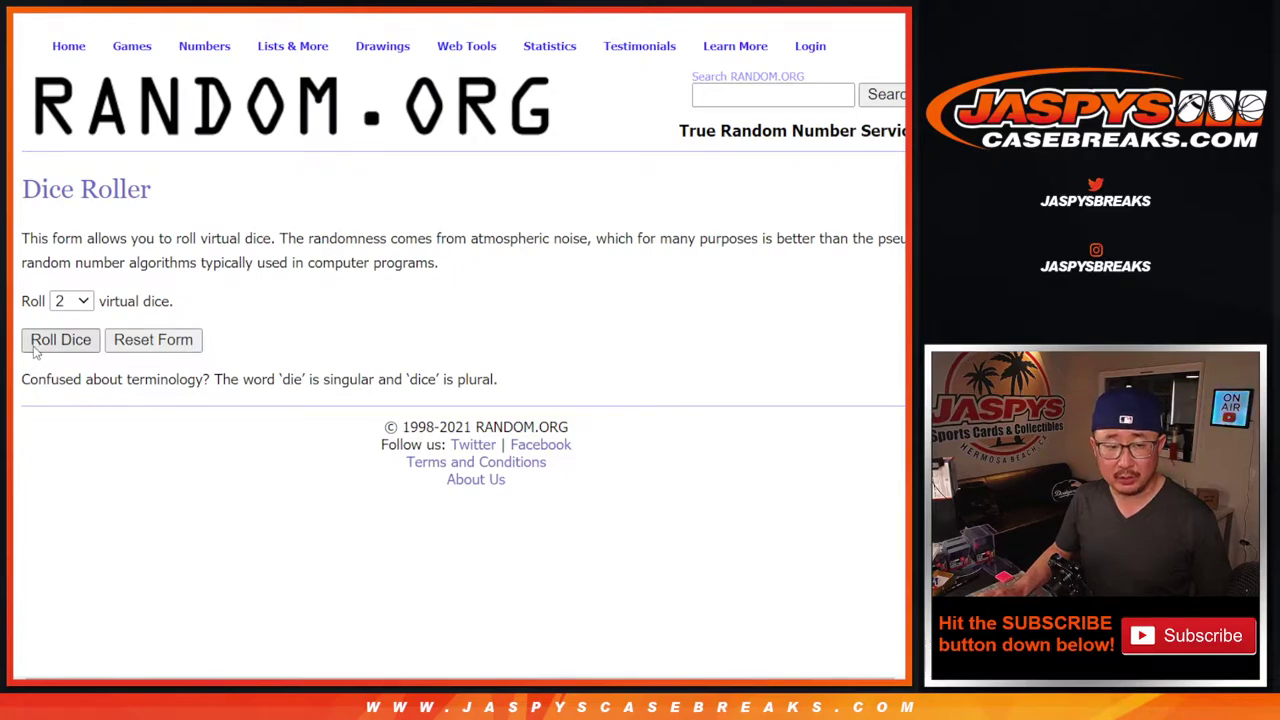
click(35, 345)
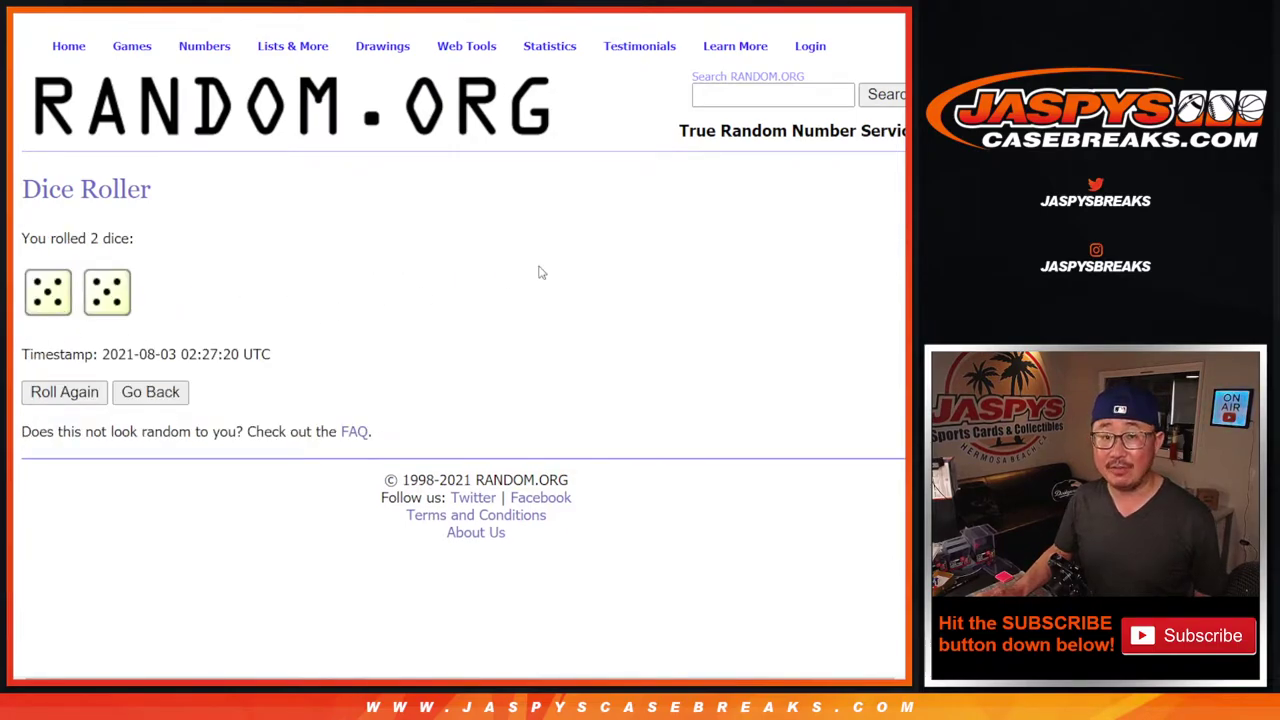
key(ctrl+Tab)
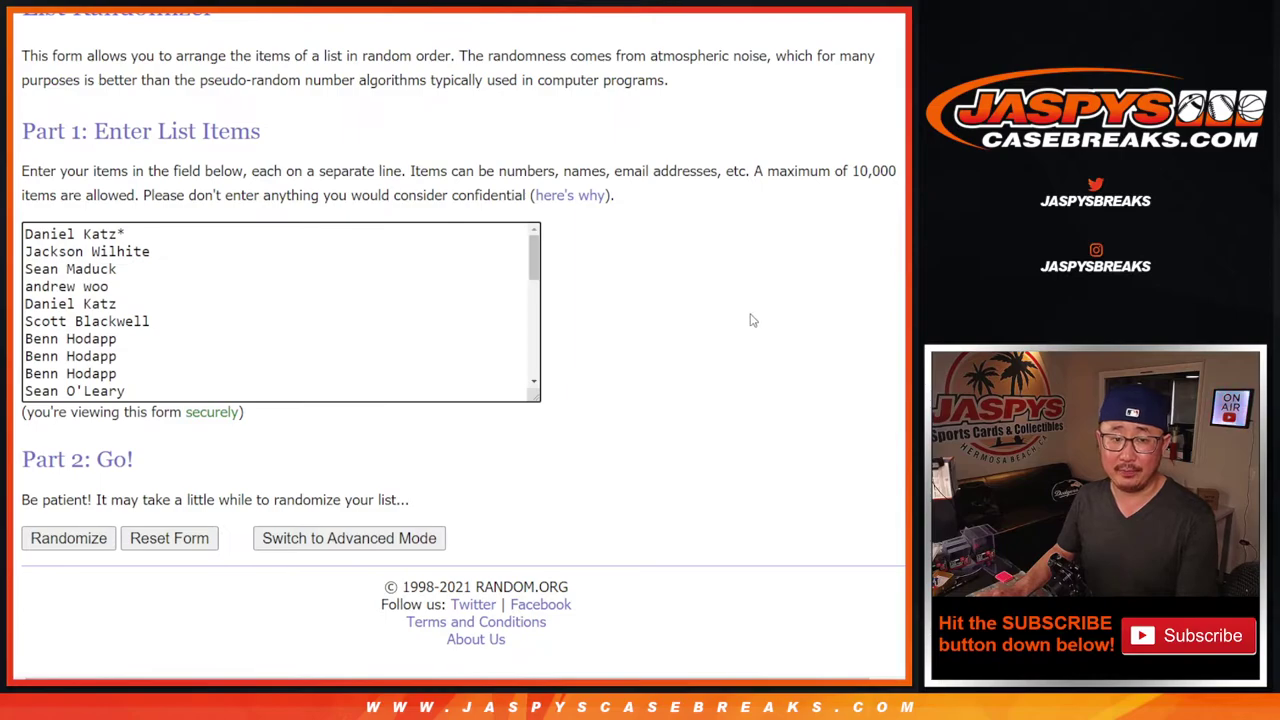
click(47, 540)
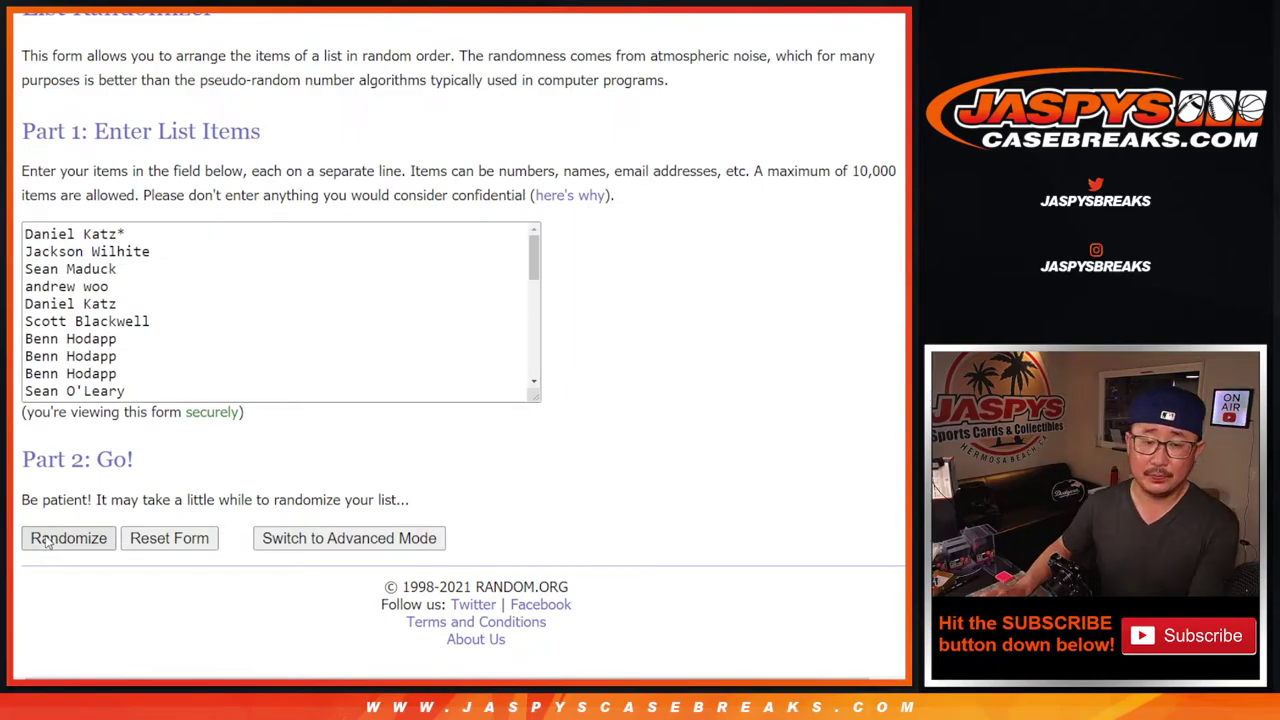
- Reshuffle the 32 names until randomized 10 times, then highlight '5X' in the giveaway title
scroll(47, 540, down, 5)
click(47, 540)
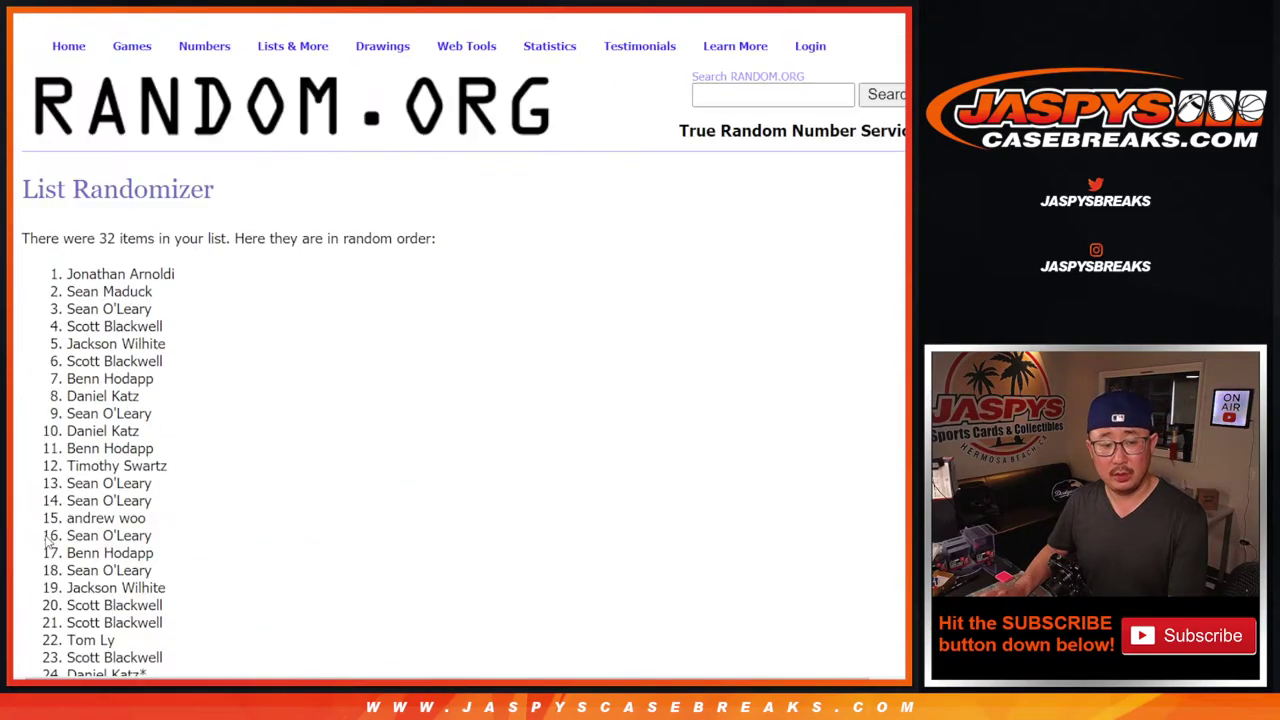
scroll(47, 540, down, 5)
click(47, 540)
scroll(47, 540, down, 5)
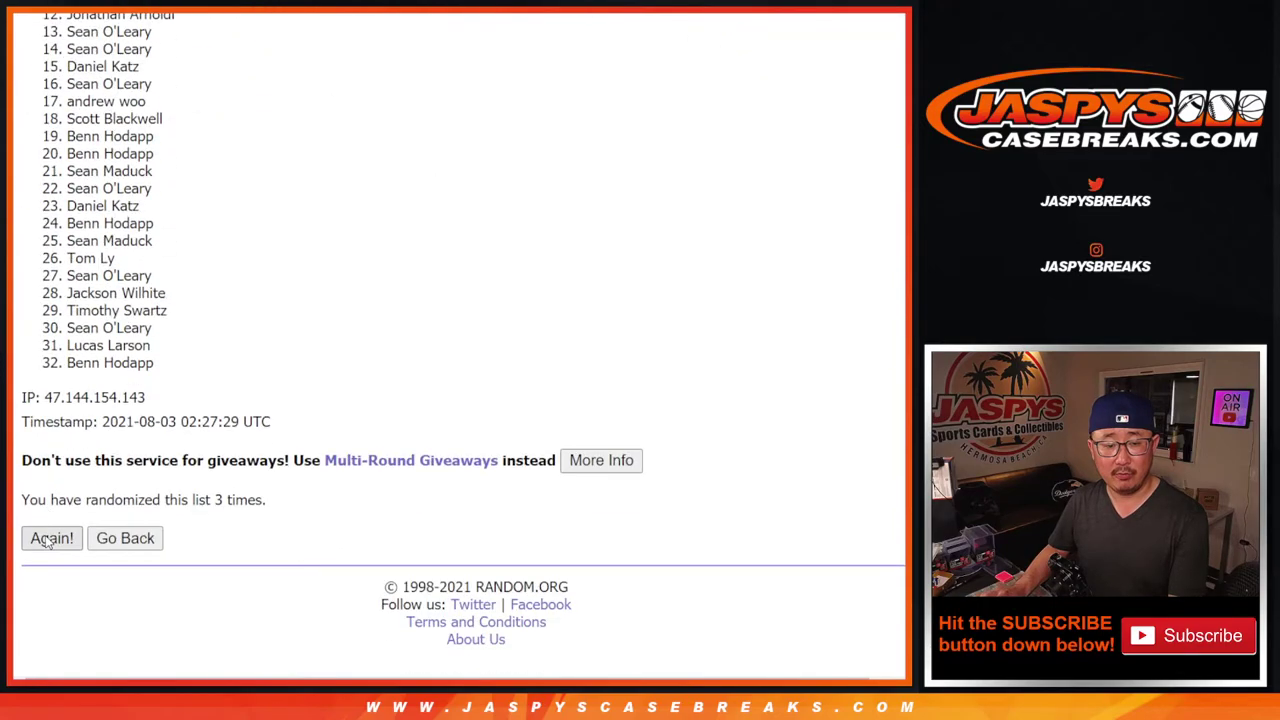
click(47, 540)
scroll(47, 540, down, 5)
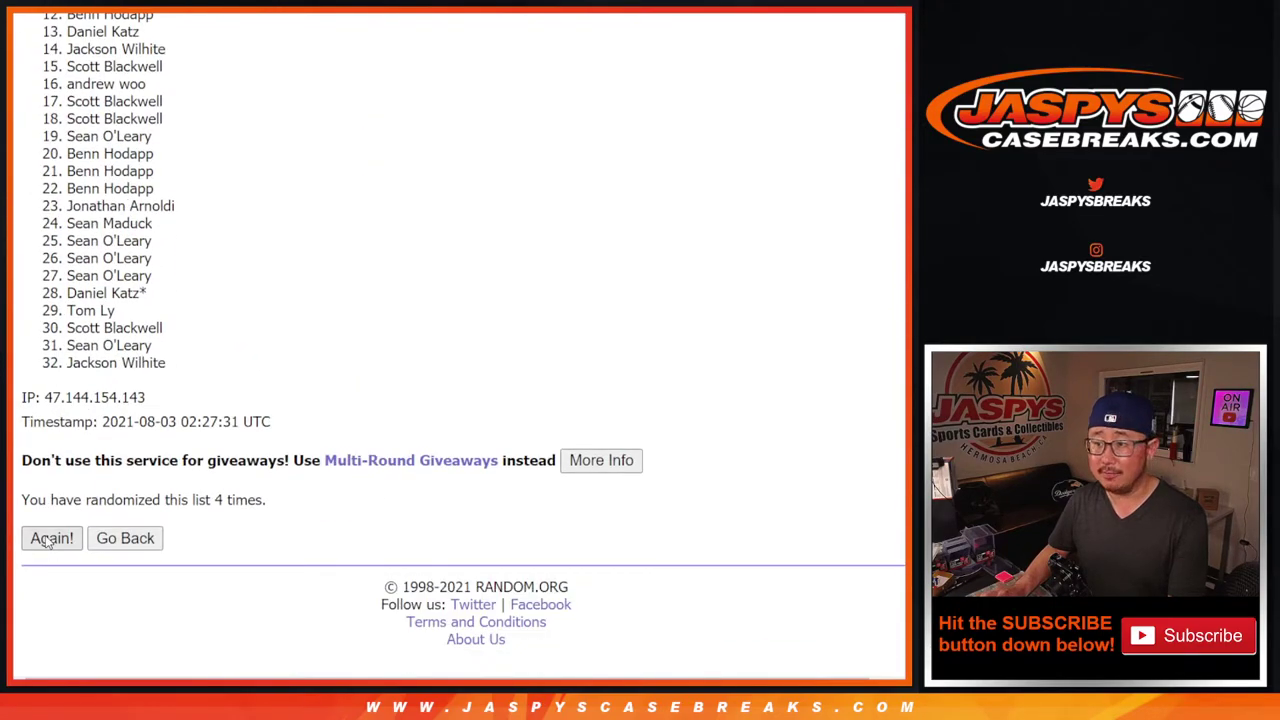
click(47, 540)
scroll(47, 540, down, 5)
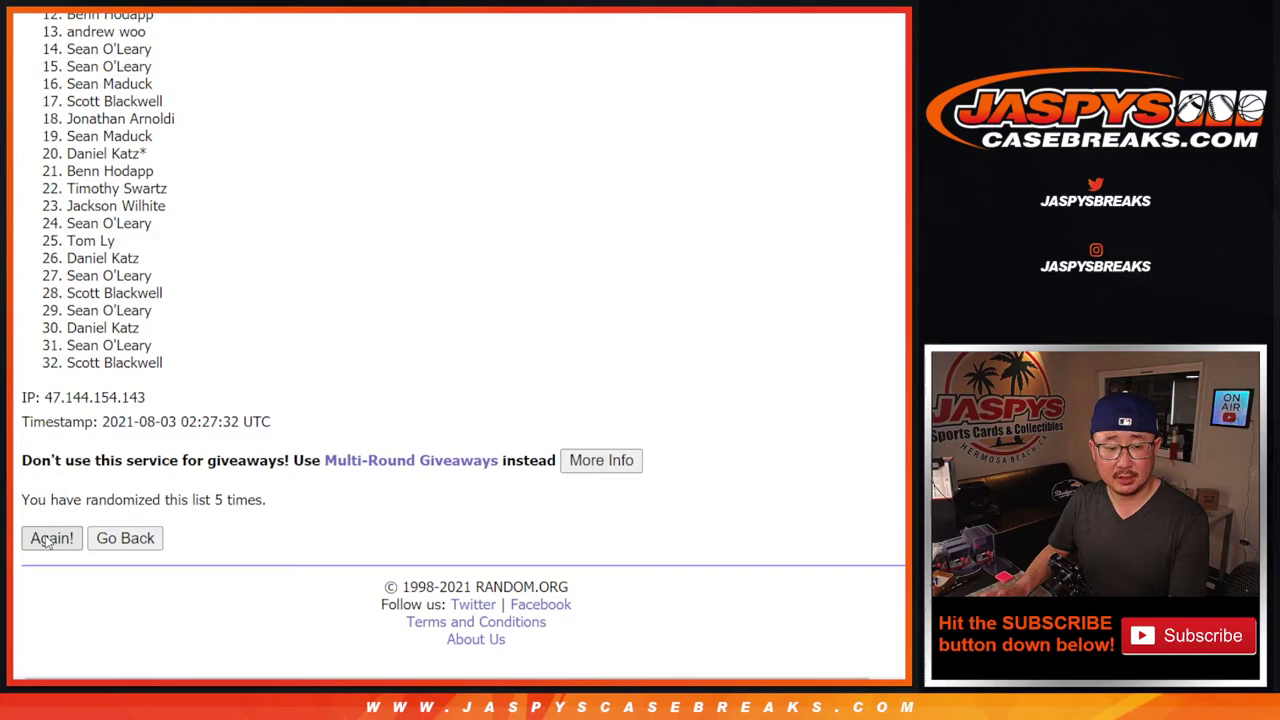
click(47, 540)
click(47, 540)
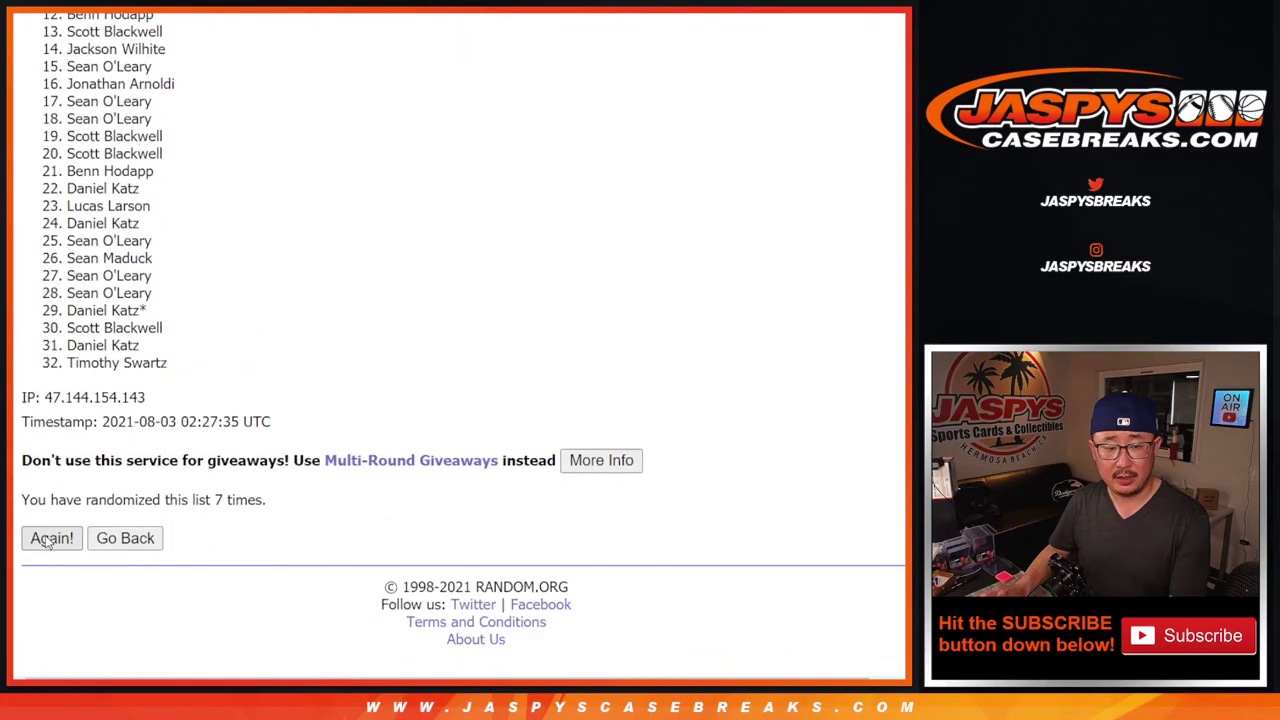
click(47, 540)
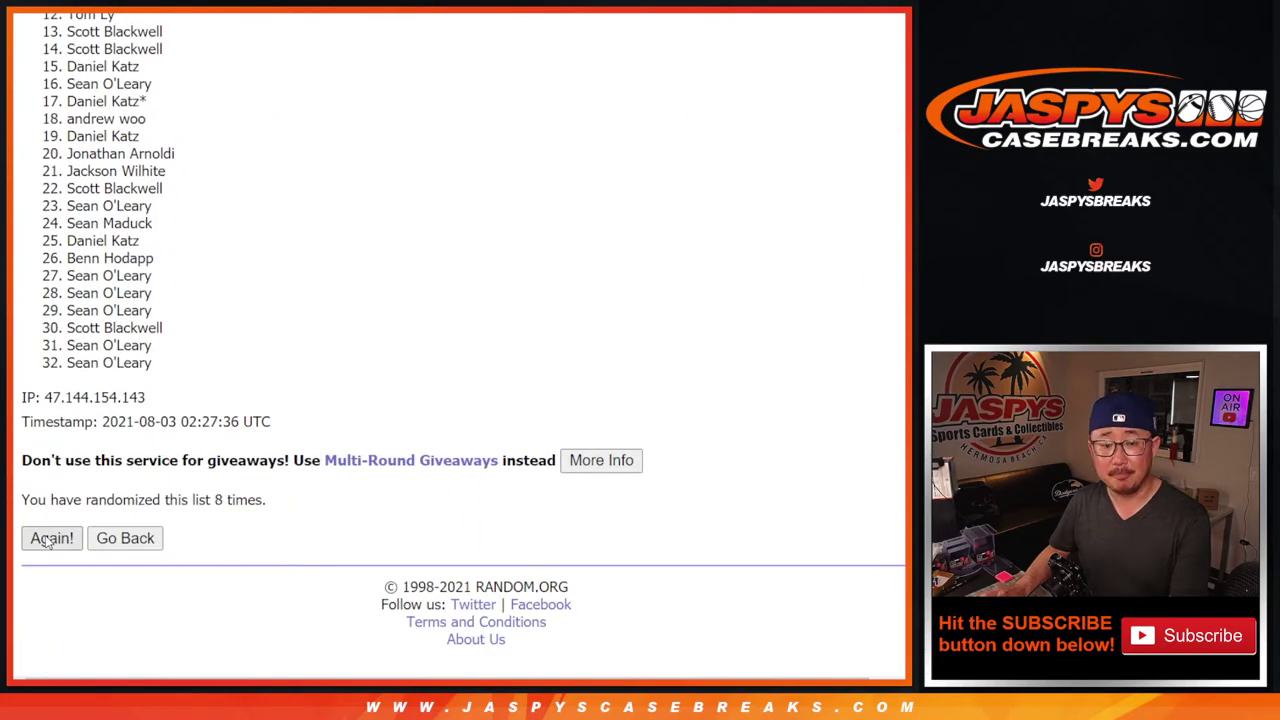
click(47, 540)
scroll(533, 436, down, 5)
key(Return)
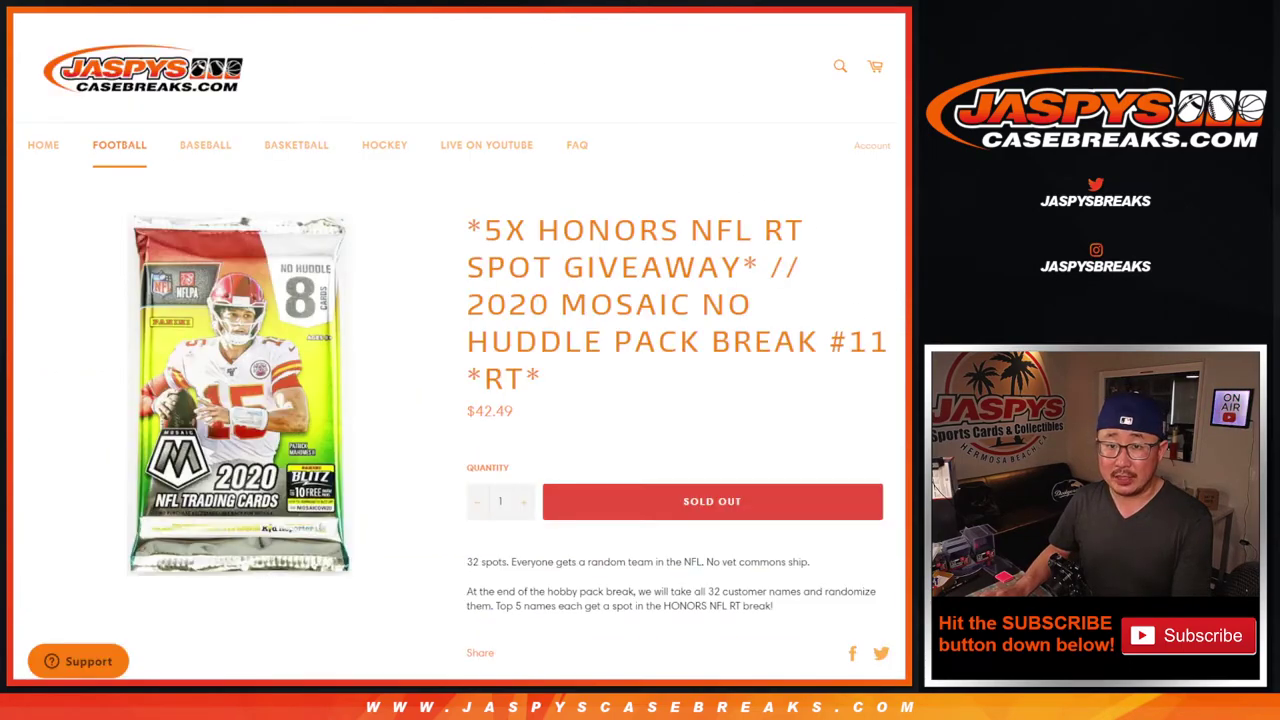
double_click(528, 222)
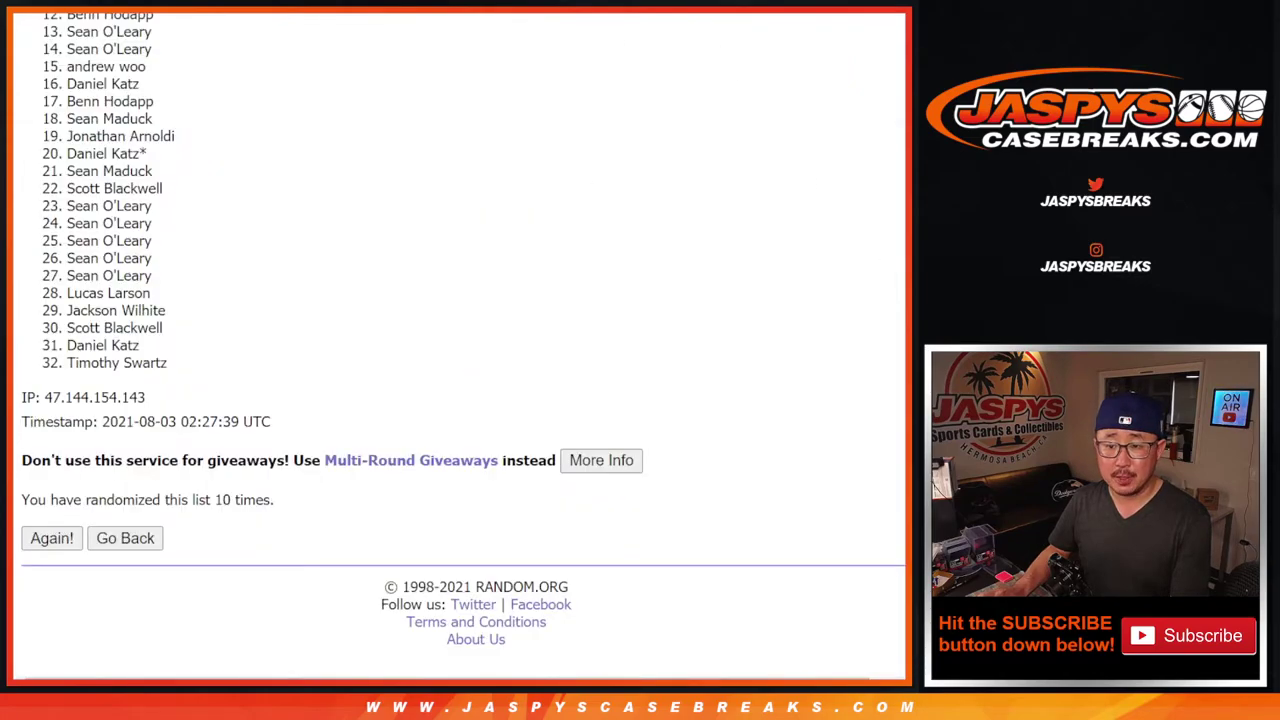
- Scroll to the top of the final list and highlight names 1 through 5
scroll(893, 249, up, 2)
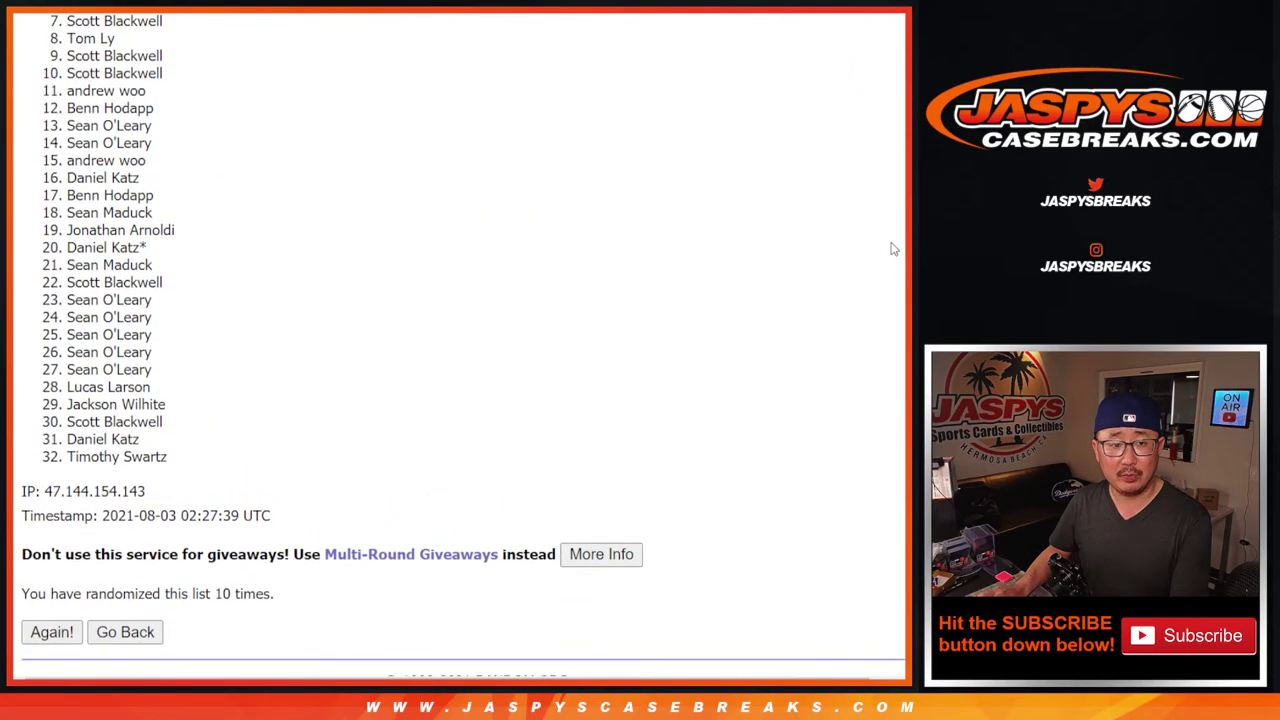
scroll(893, 249, up, 1)
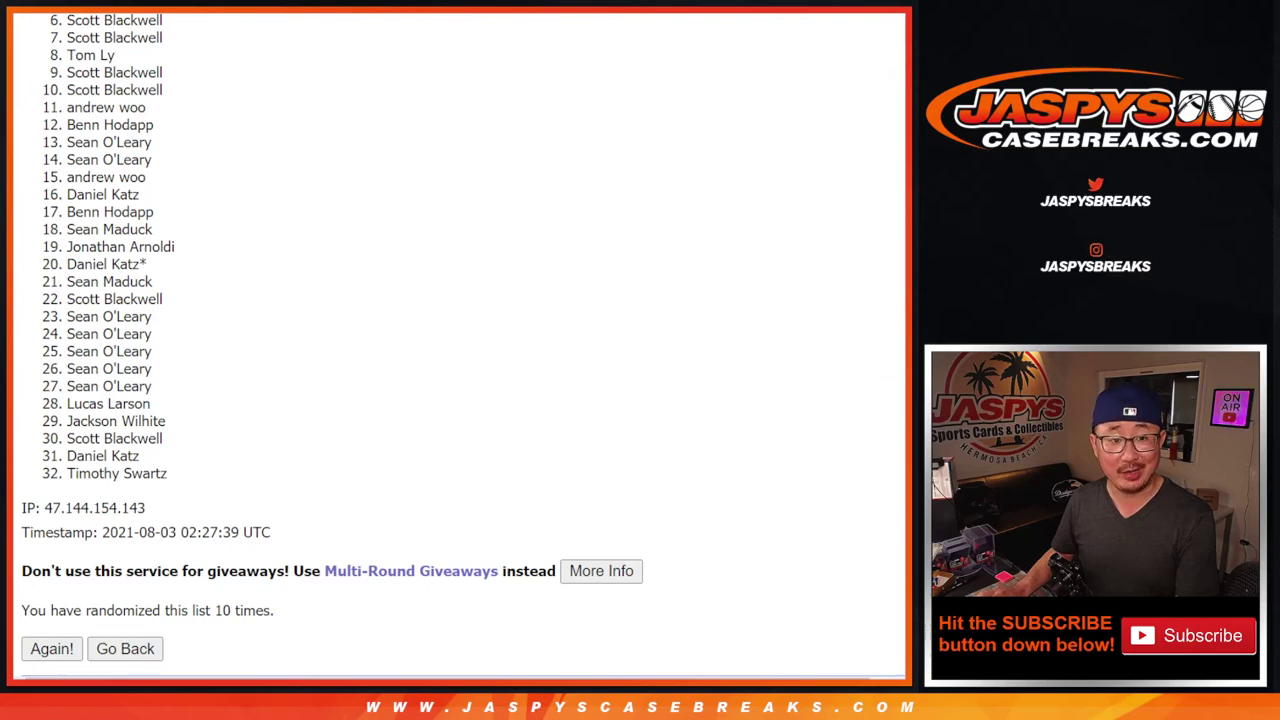
scroll(332, 342, up, 1)
scroll(899, 215, up, 2)
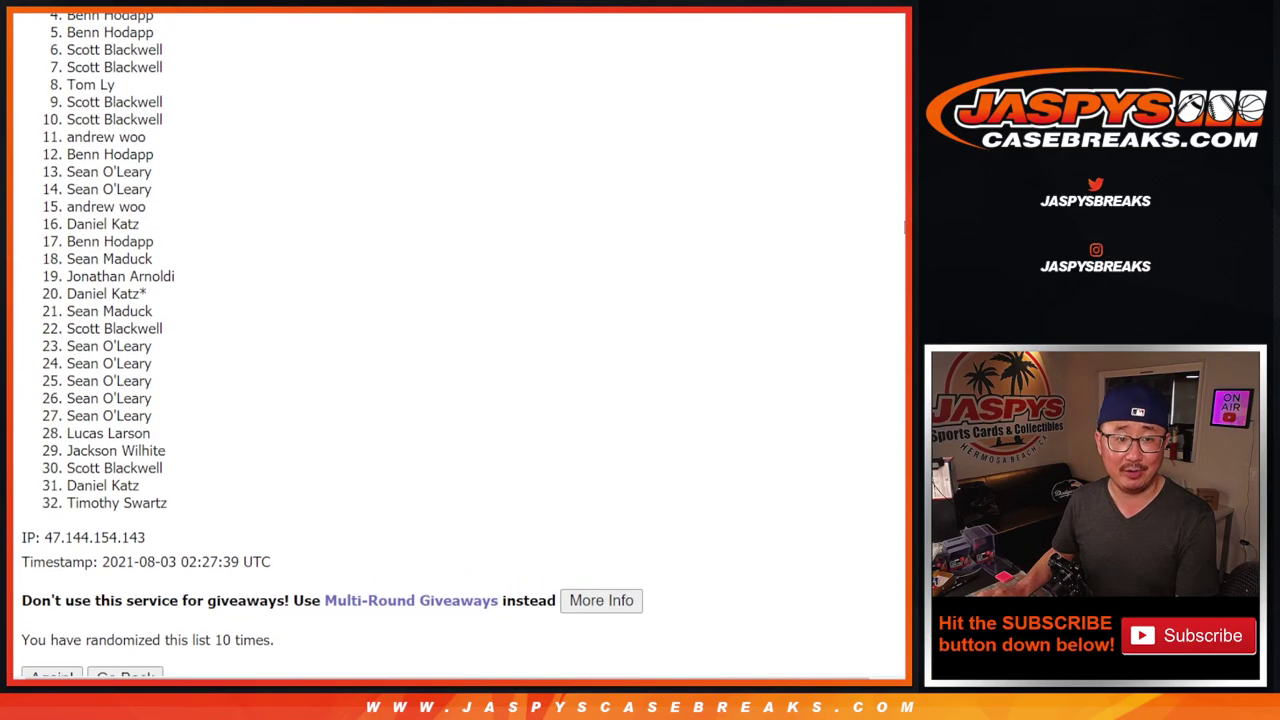
scroll(899, 215, up, 2)
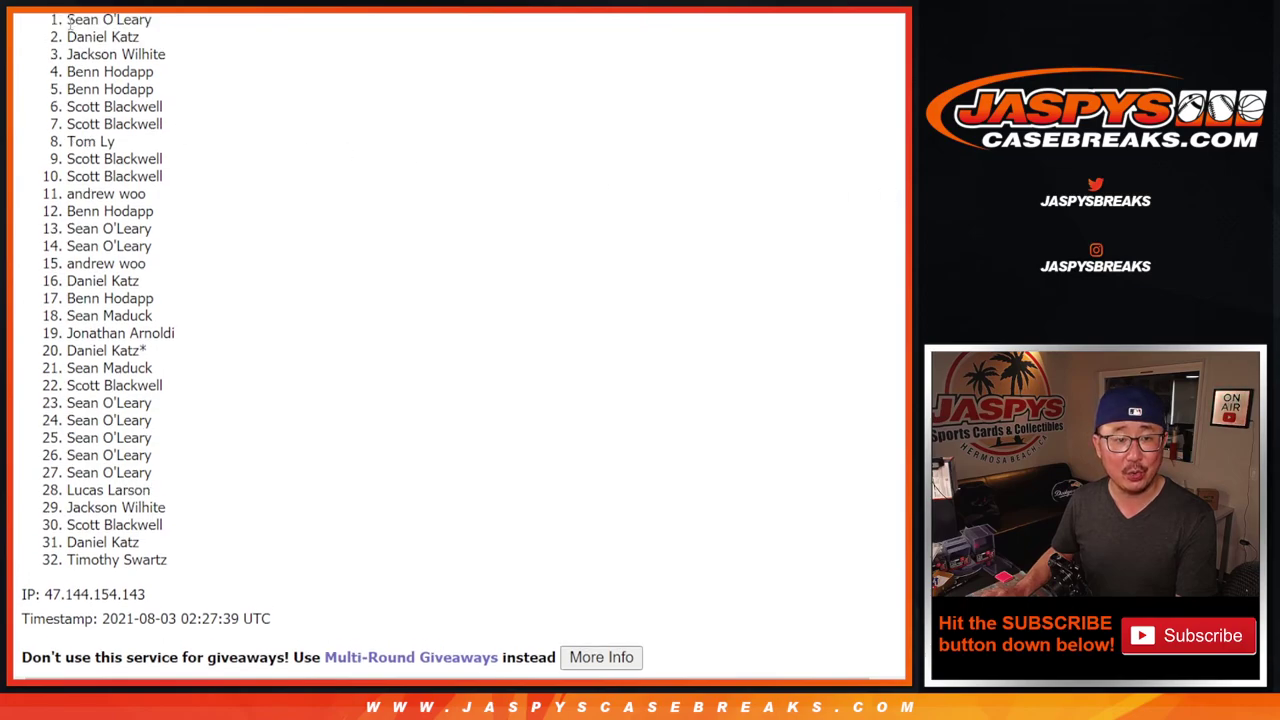
scroll(68, 24, up, 1)
drag(68, 40, 174, 112)
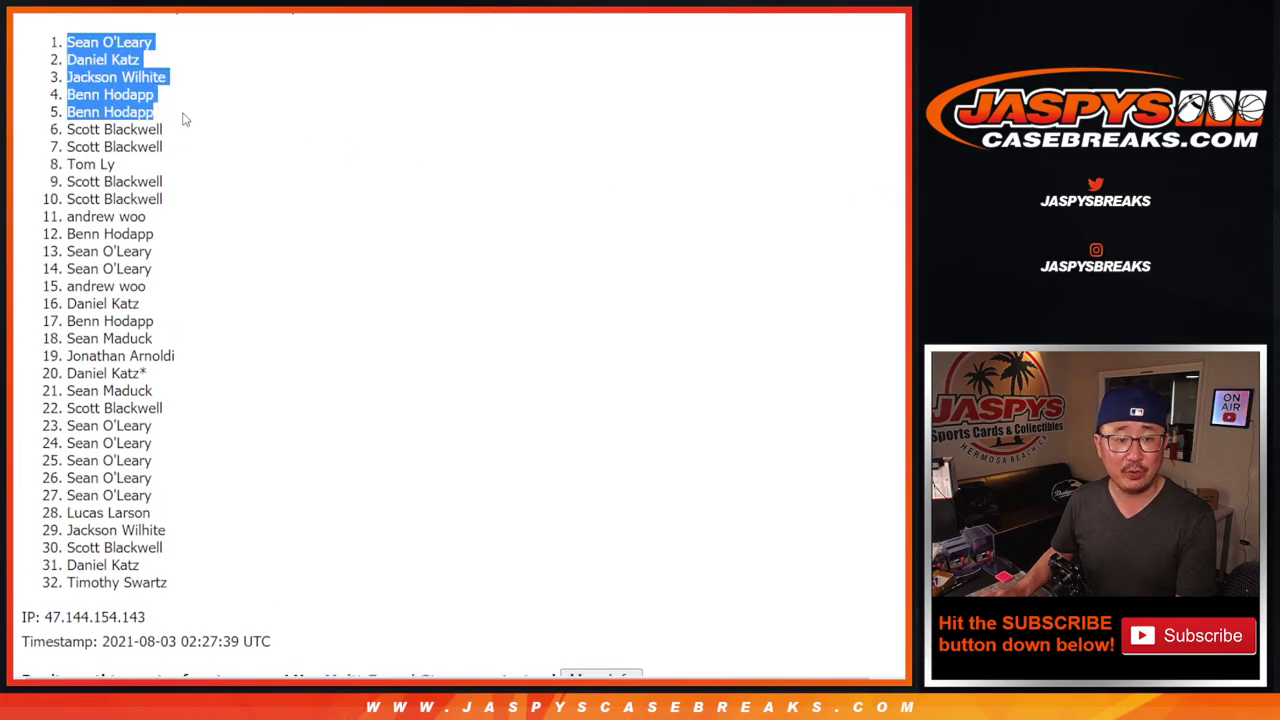